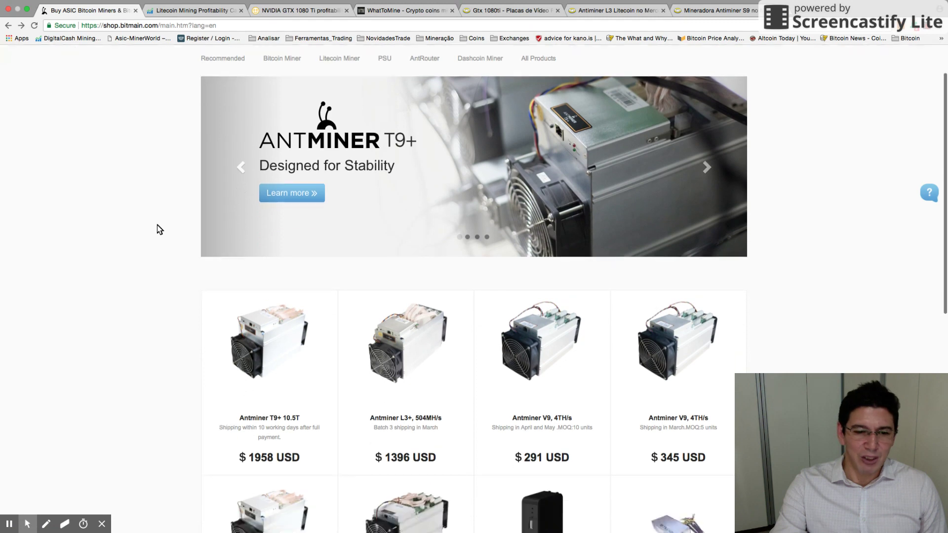
# Browse the Antminer models, power supplies and US dollar prices listed in the Bitmain shop.
pyautogui.scroll(3, 199, 209)
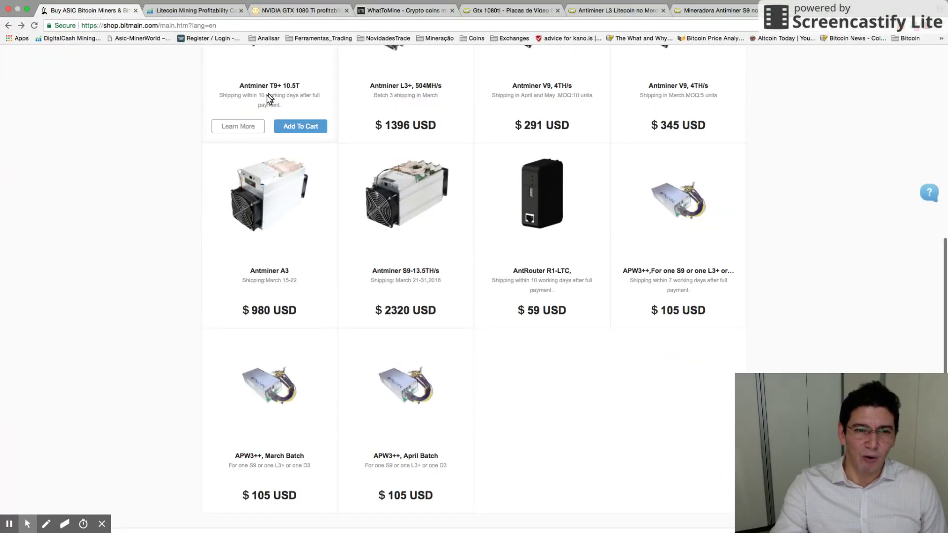
pyautogui.scroll(3, 264, 99)
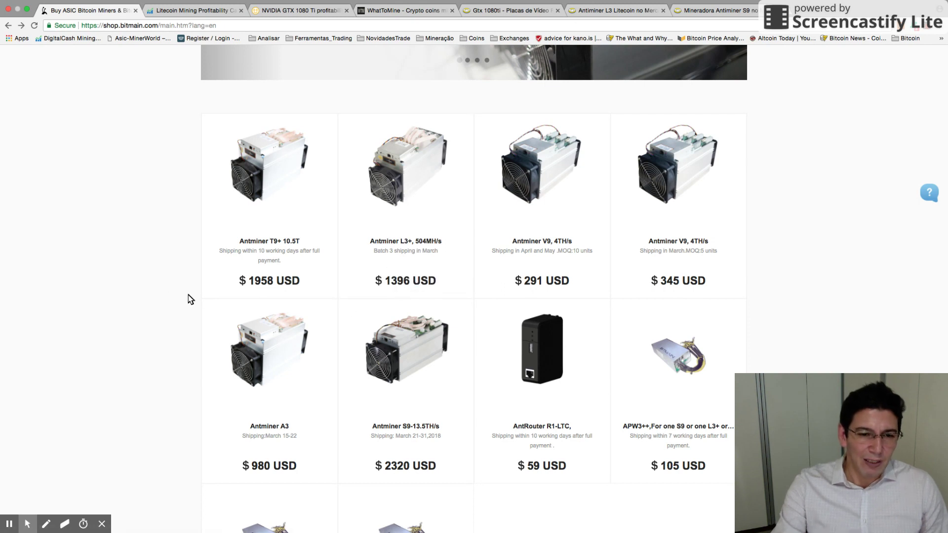
pyautogui.moveTo(222, 316)
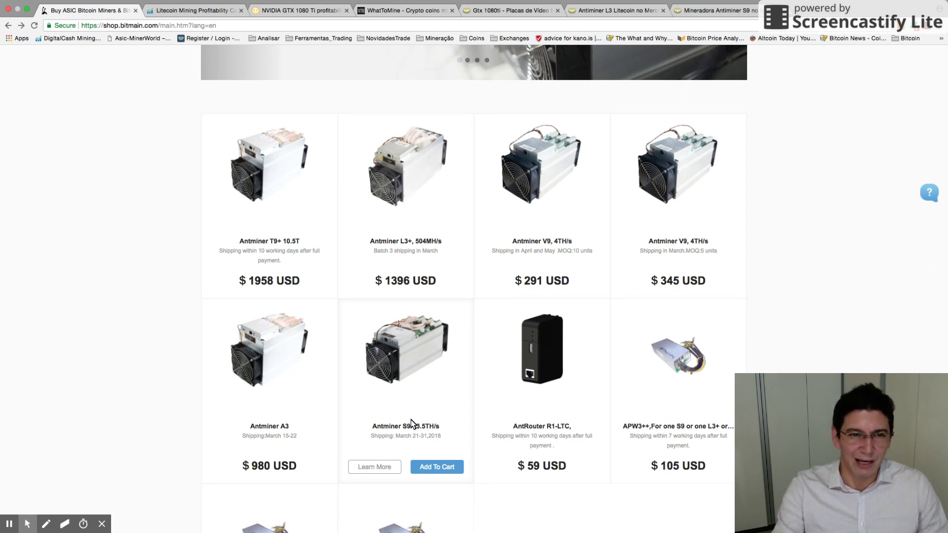
# Switch to the orçamento-copia workbook in Excel and review the Antminer S9's US price and its Brazilian prices in USD and R$.
pyautogui.press('super+Tab')
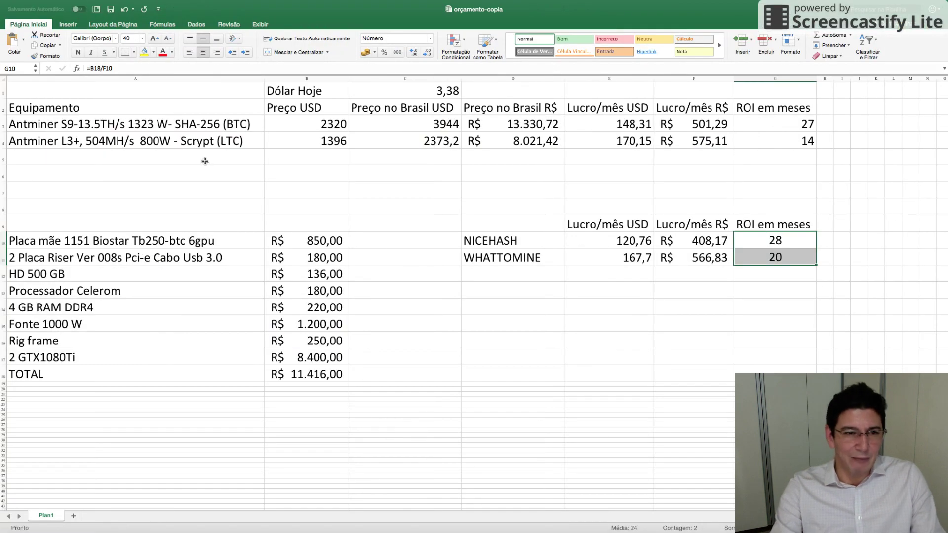
pyautogui.click(72, 127)
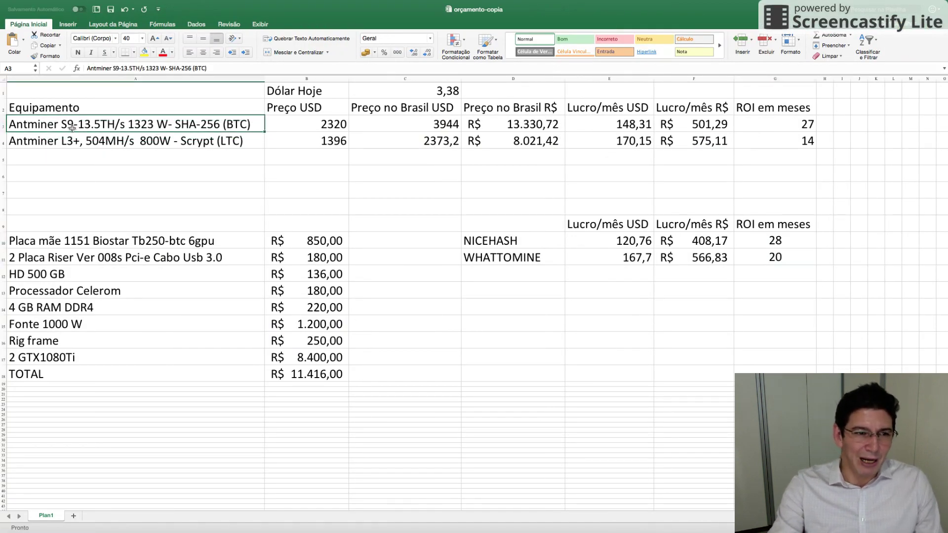
pyautogui.click(320, 127)
pyautogui.click(433, 127)
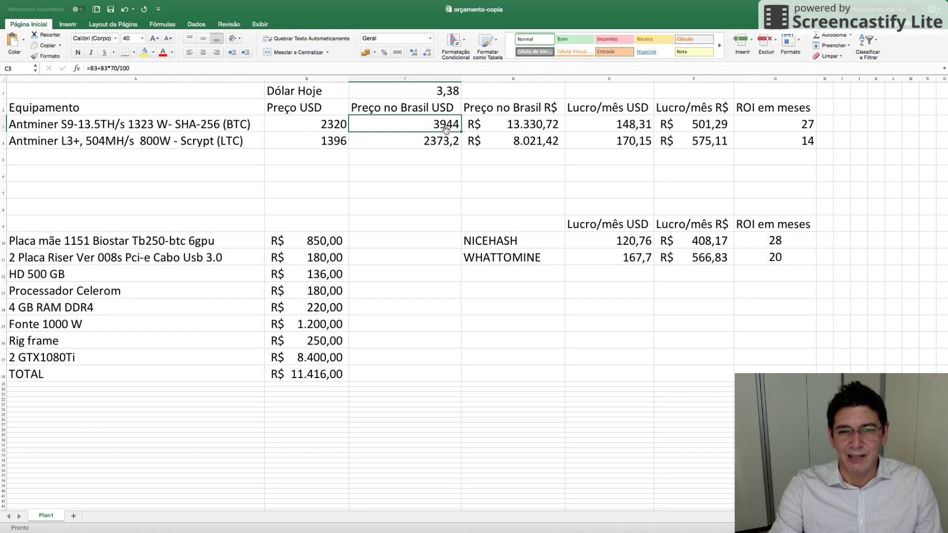
pyautogui.click(516, 126)
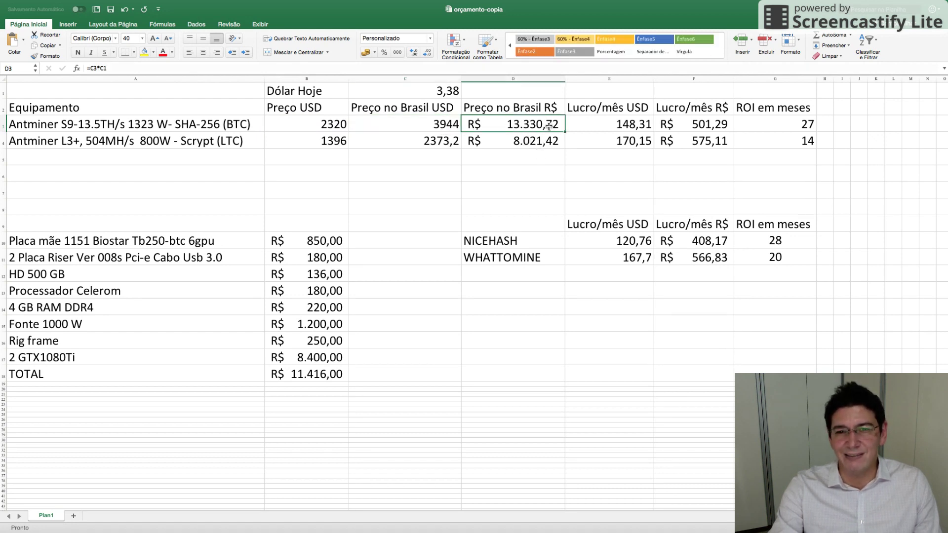
# Review the Antminer L3+ row's US price and its Brazilian prices in USD and R$.
pyautogui.click(164, 143)
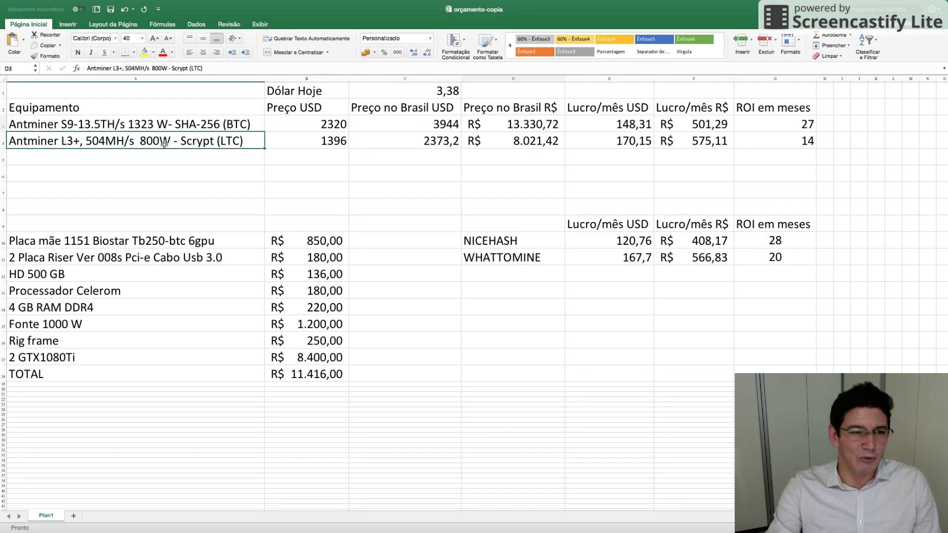
pyautogui.click(309, 144)
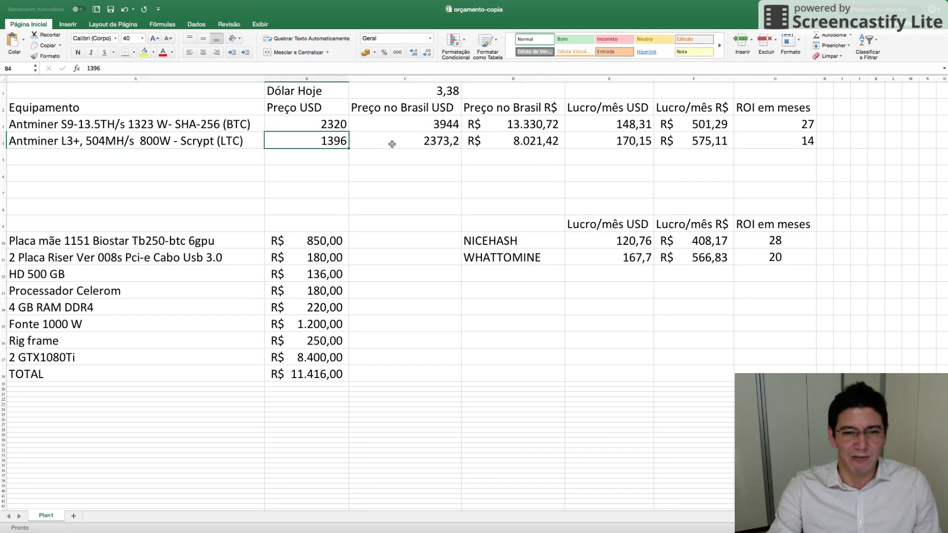
pyautogui.click(424, 143)
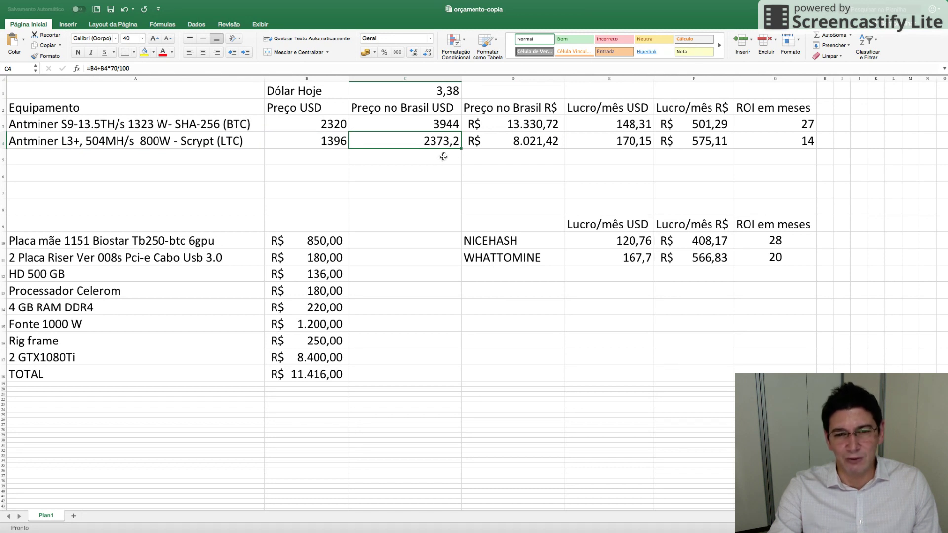
pyautogui.click(509, 144)
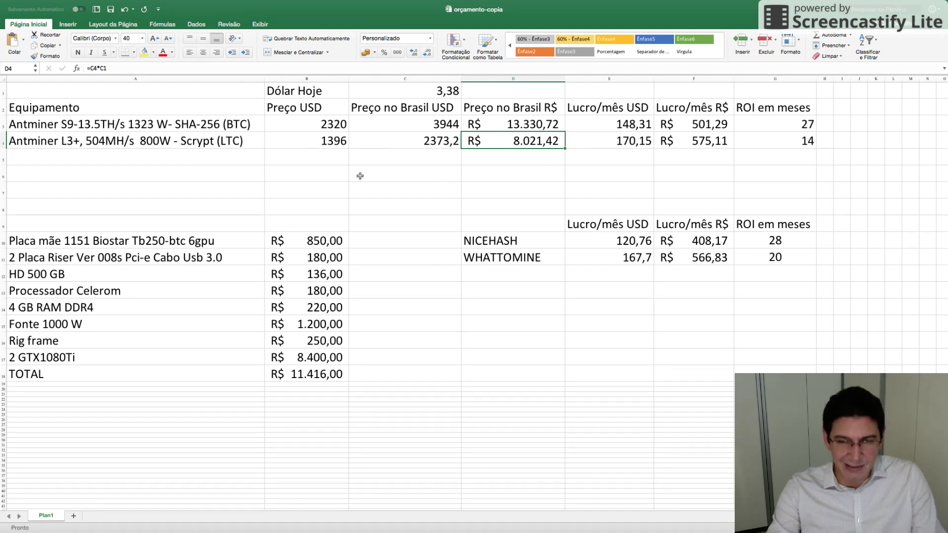
# Check the Antminer S9 parameters in CryptoCompare's BTC mining calculator in the browser, and compare the monthly profit with the Excel workbook's USD figure.
pyautogui.click(85, 127)
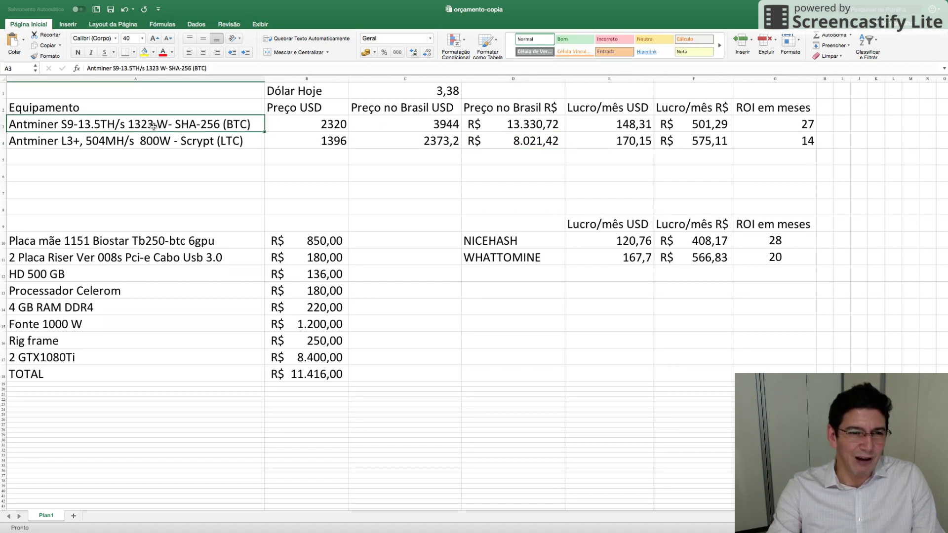
pyautogui.press('super+Tab')
pyautogui.click(183, 11)
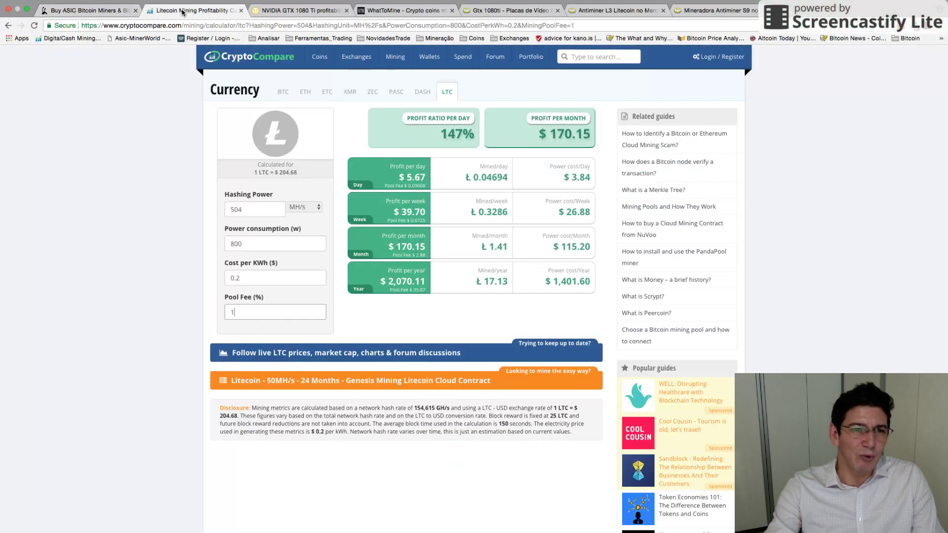
pyautogui.click(290, 95)
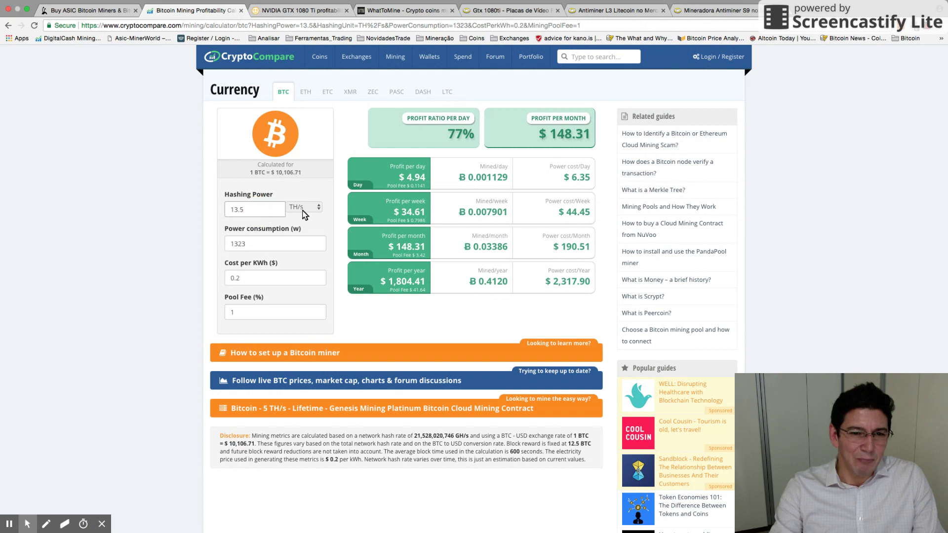
pyautogui.click(262, 243)
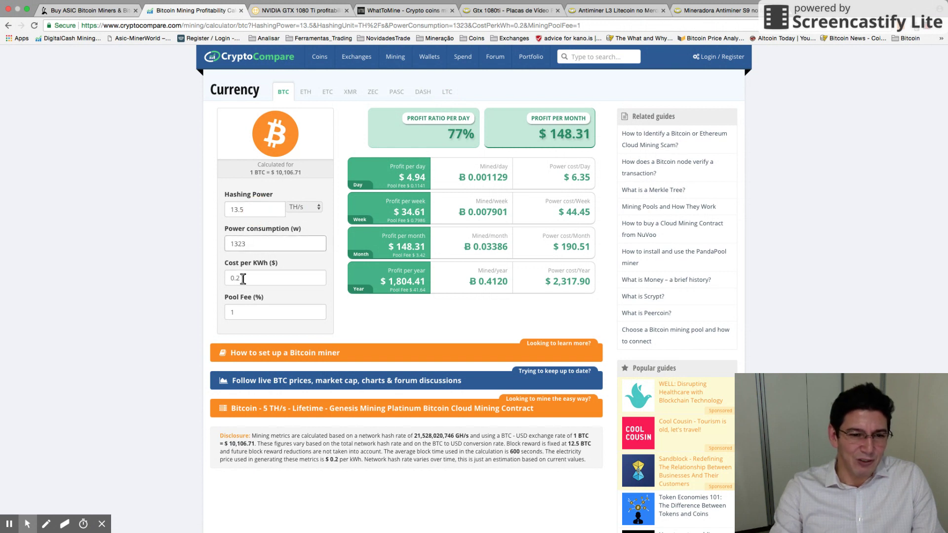
pyautogui.click(243, 279)
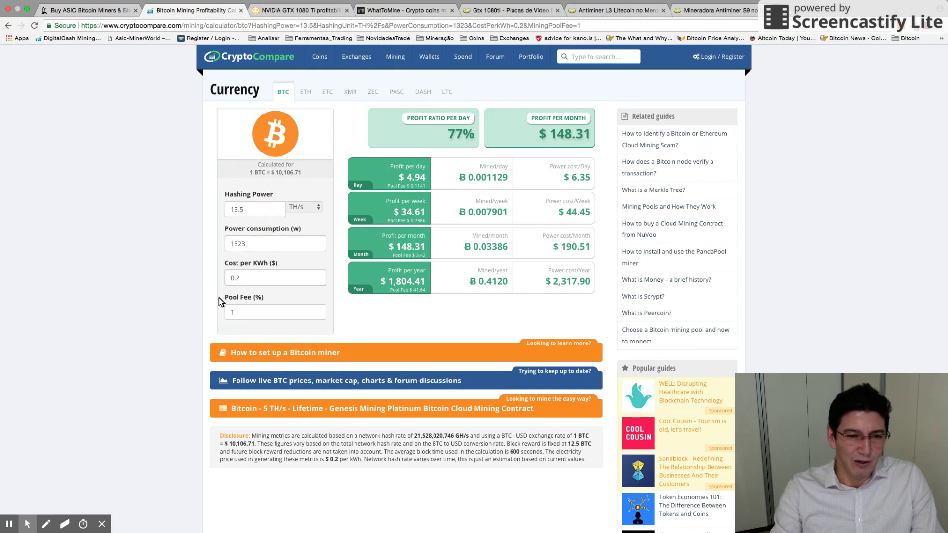
pyautogui.click(262, 314)
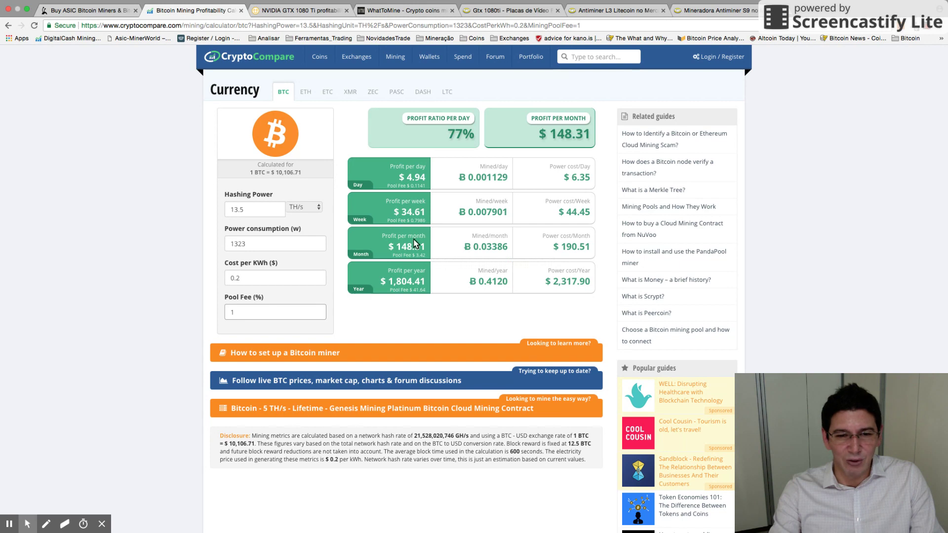
pyautogui.press('super+Tab')
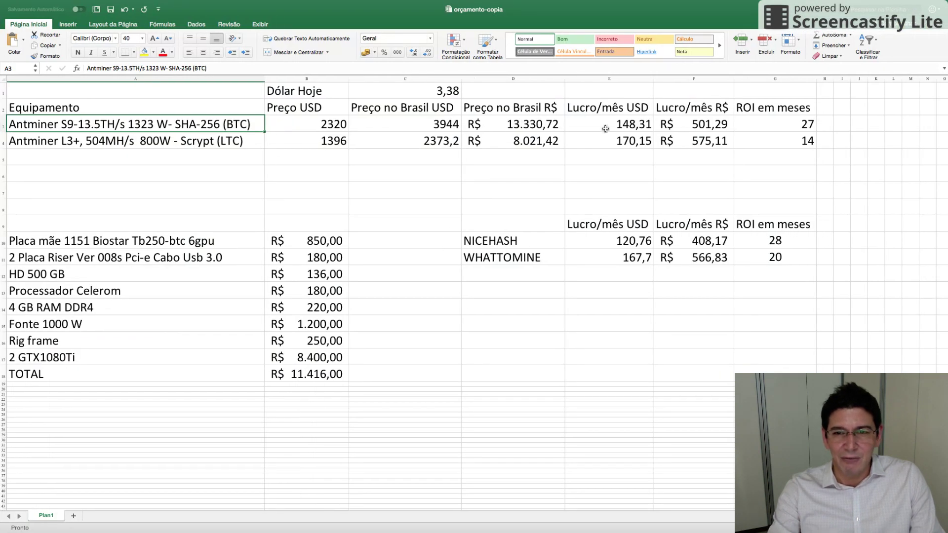
pyautogui.click(618, 125)
# Check the Antminer L3+ parameters in CryptoCompare's LTC mining calculator in the browser, and compare the monthly profit with the Excel workbook's USD figure.
pyautogui.press('super+Tab')
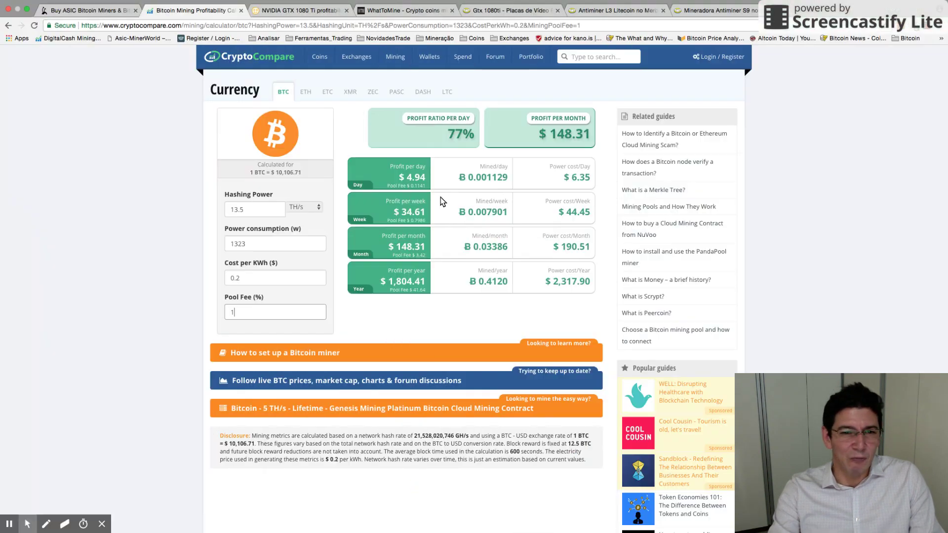
pyautogui.click(447, 96)
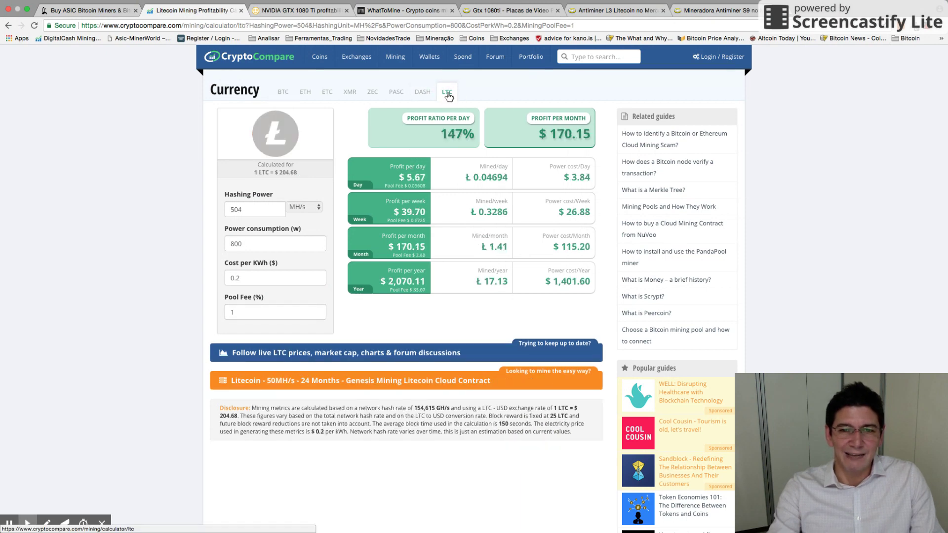
pyautogui.press('super+Tab')
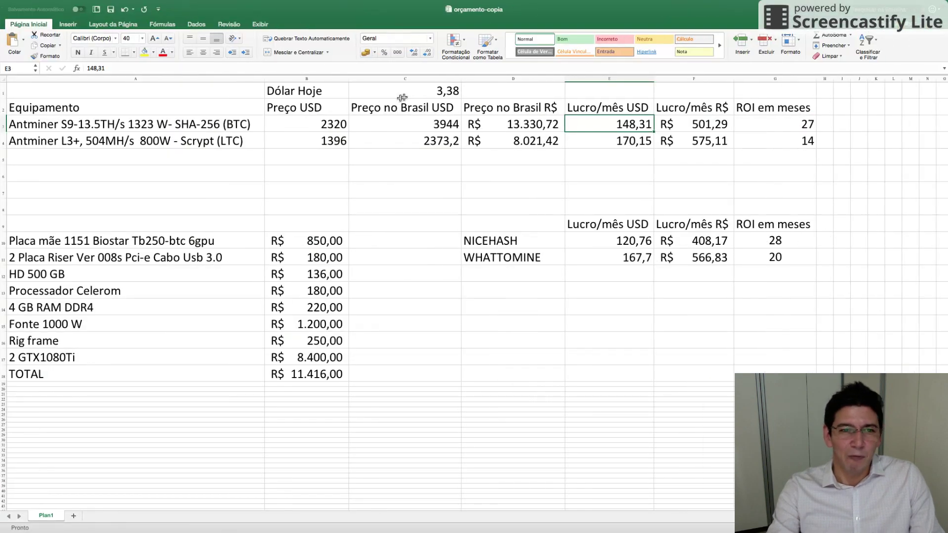
pyautogui.click(124, 145)
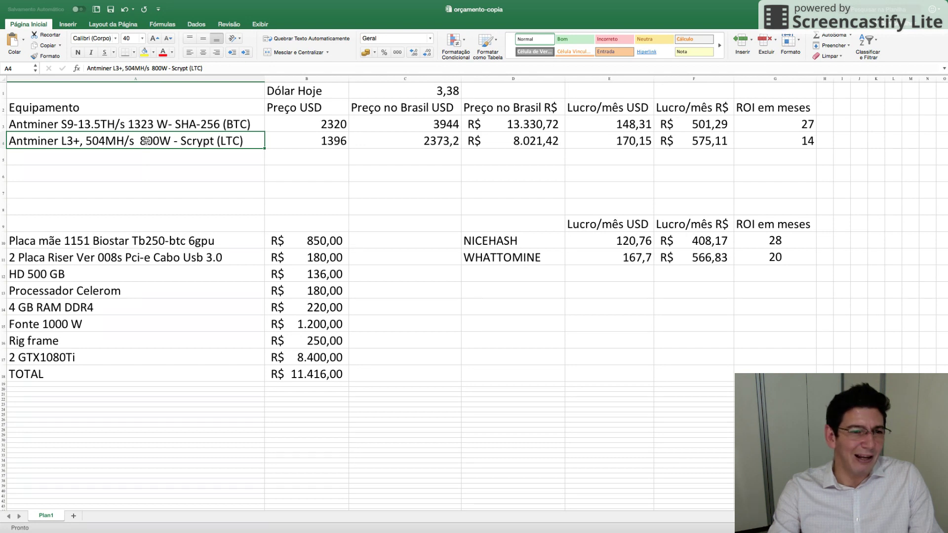
pyautogui.hotkey('ctrl', 'Left')
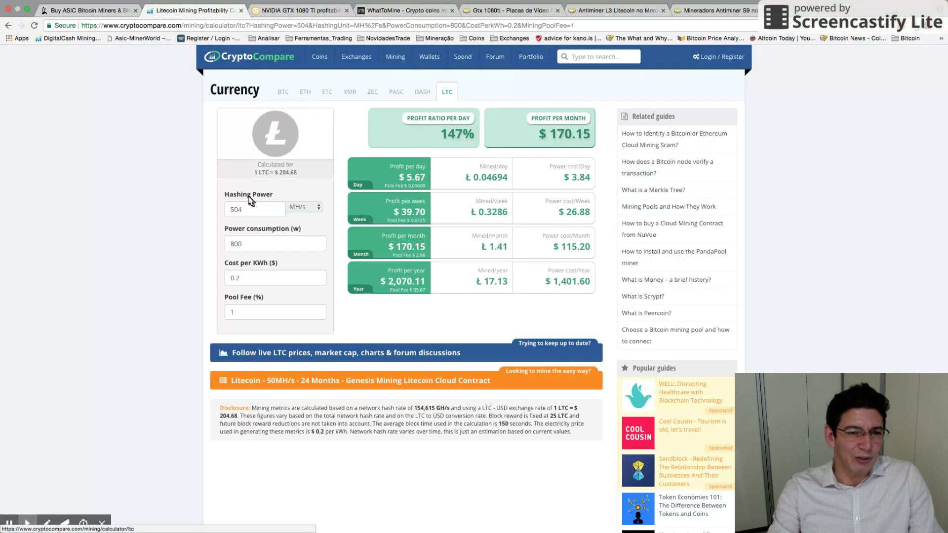
pyautogui.click(251, 207)
pyautogui.click(262, 241)
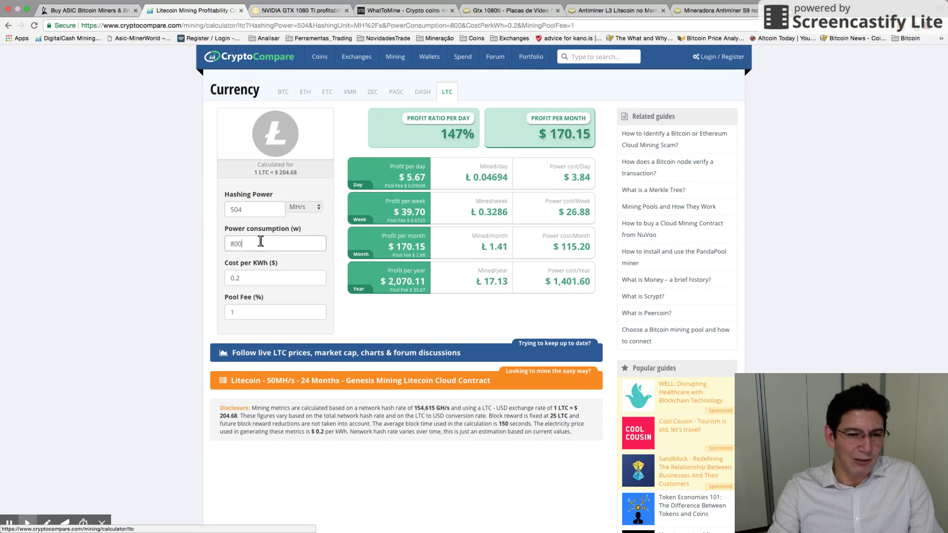
pyautogui.click(260, 275)
pyautogui.click(259, 308)
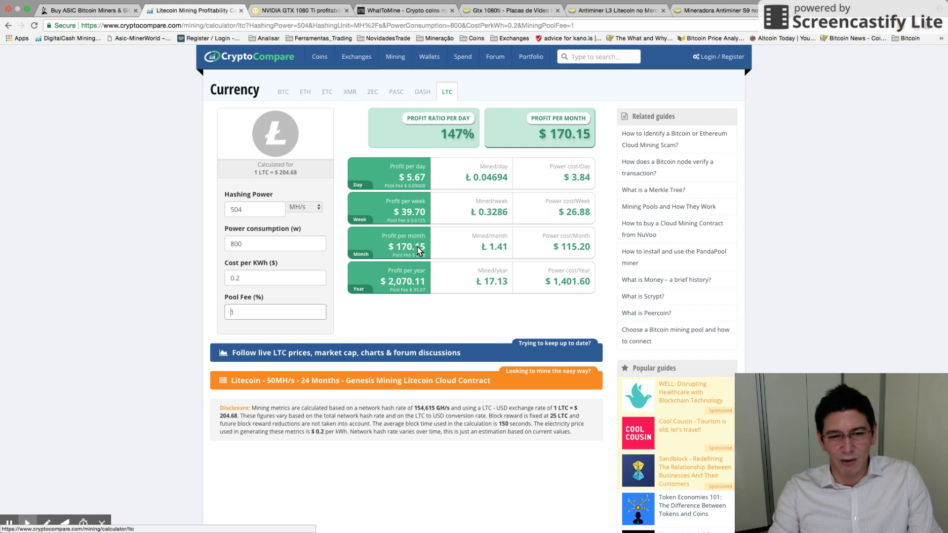
pyautogui.press('super+Tab')
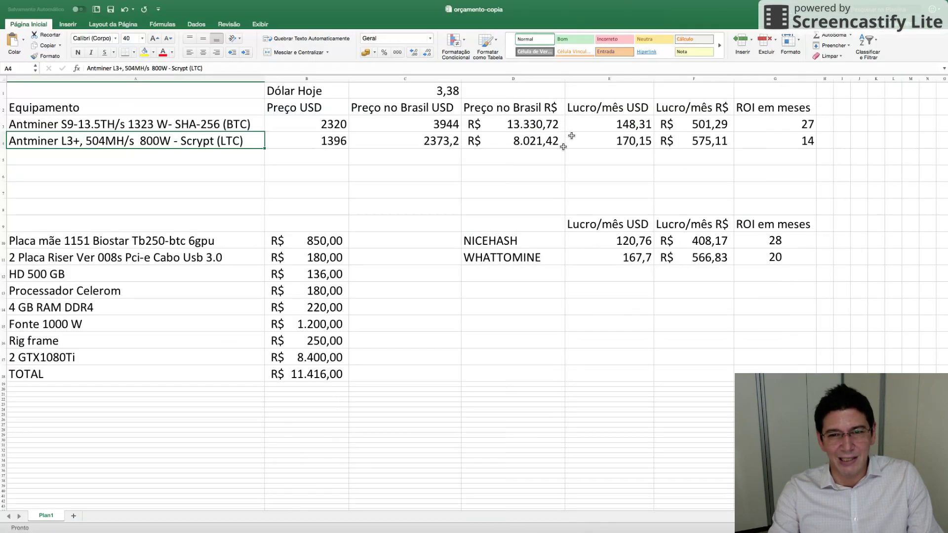
pyautogui.click(618, 143)
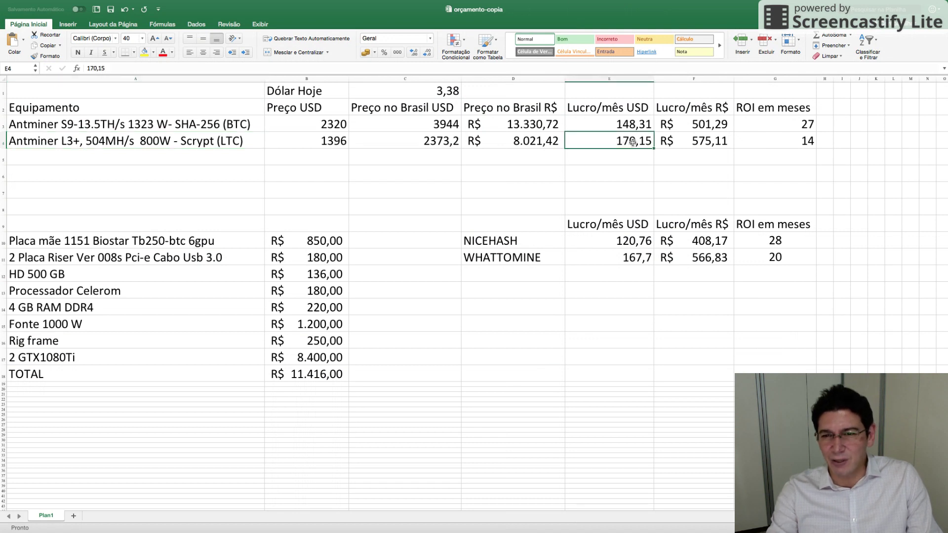
# Compare the monthly profits in R$ of the Antminer S9 and the Antminer L3+.
pyautogui.click(228, 124)
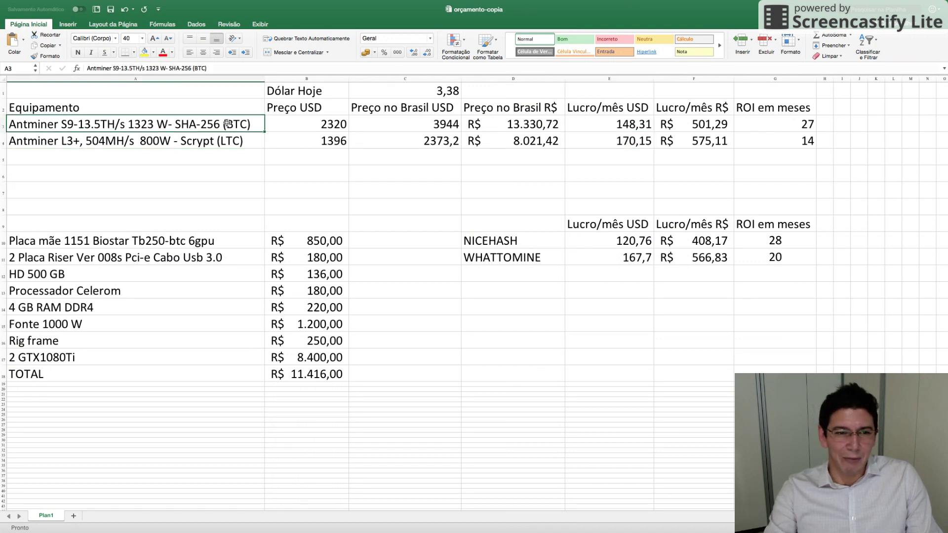
pyautogui.click(713, 125)
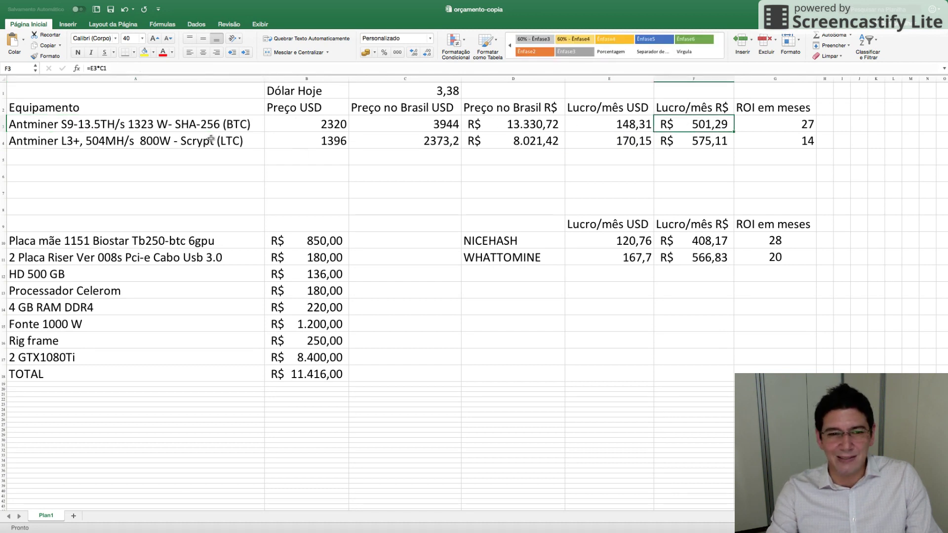
pyautogui.click(184, 142)
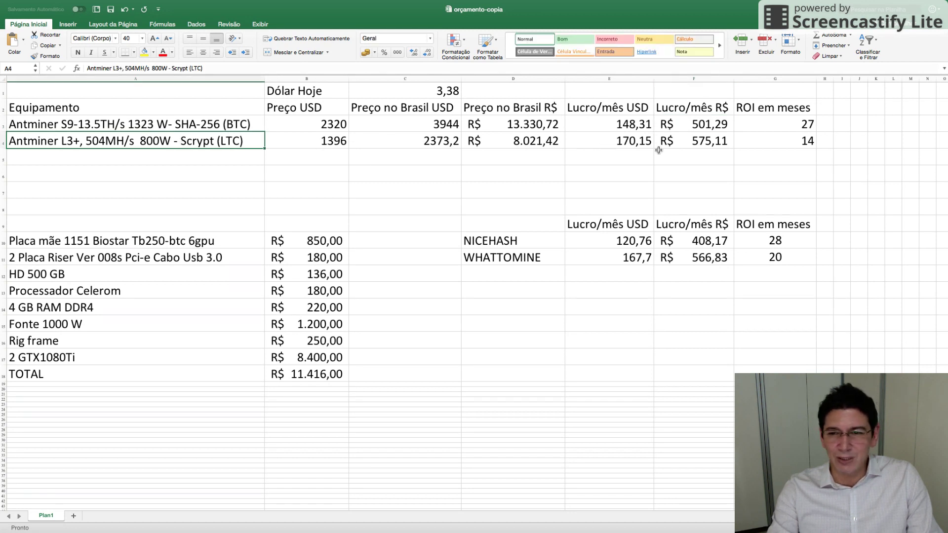
pyautogui.click(689, 145)
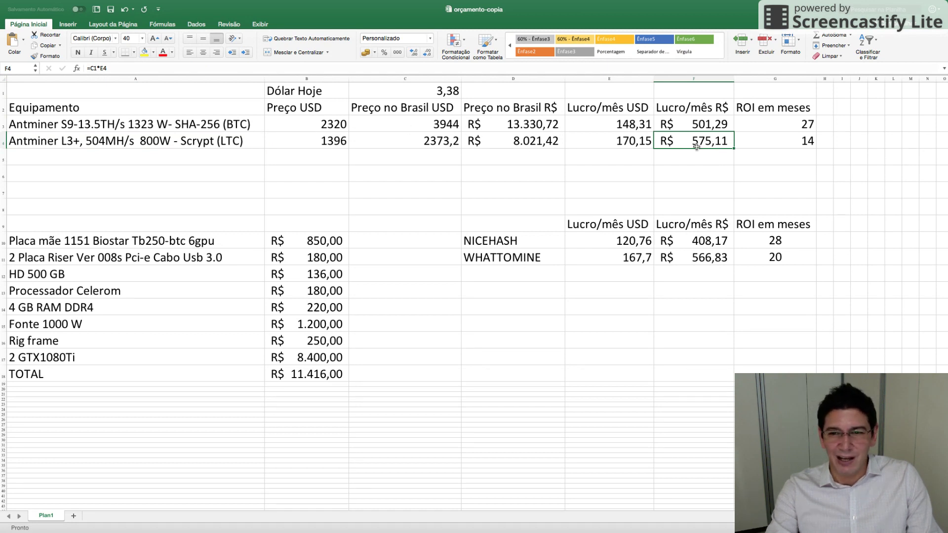
# Review the Antminer L3+'s prices against its monthly R$ profit, and examine the Antminer S9's monthly R$ profit and ROI in months.
pyautogui.click(307, 143)
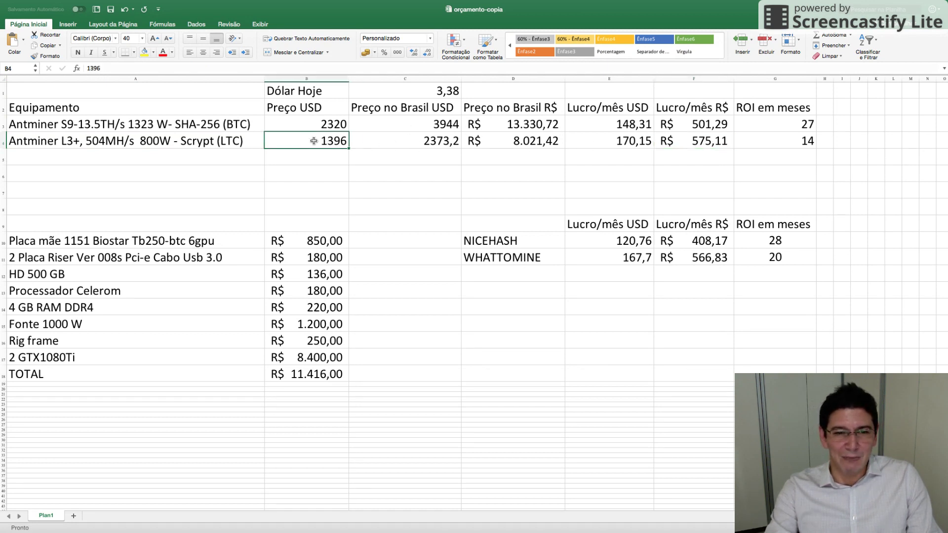
pyautogui.click(430, 143)
pyautogui.click(525, 142)
pyautogui.click(707, 143)
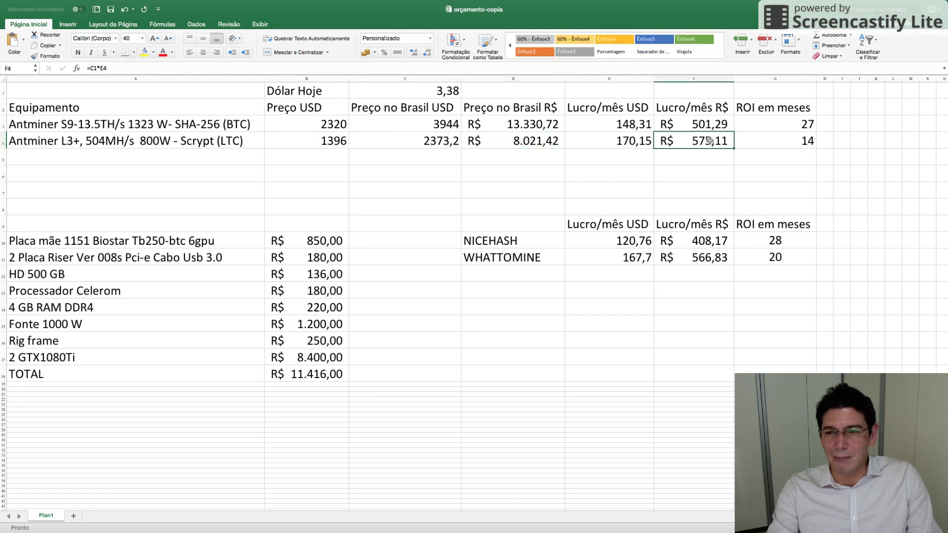
pyautogui.click(710, 125)
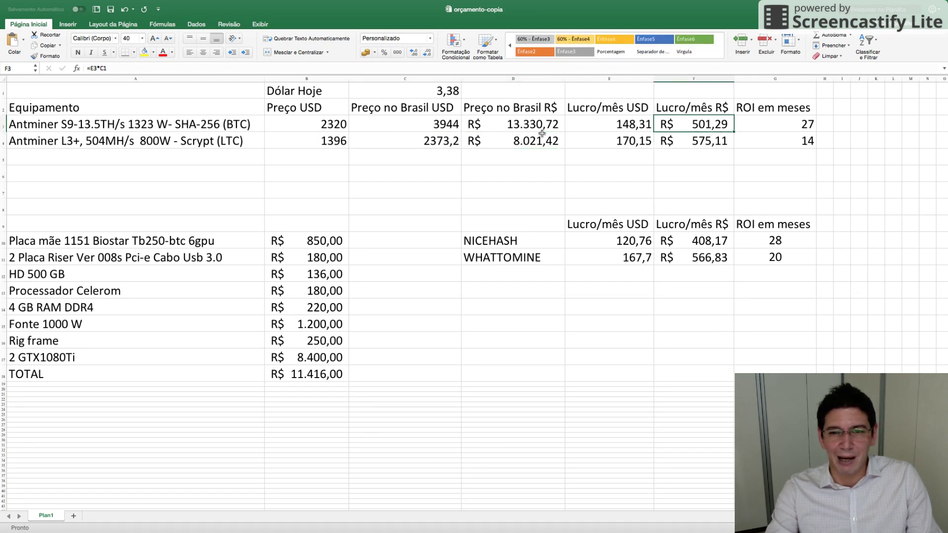
pyautogui.click(790, 125)
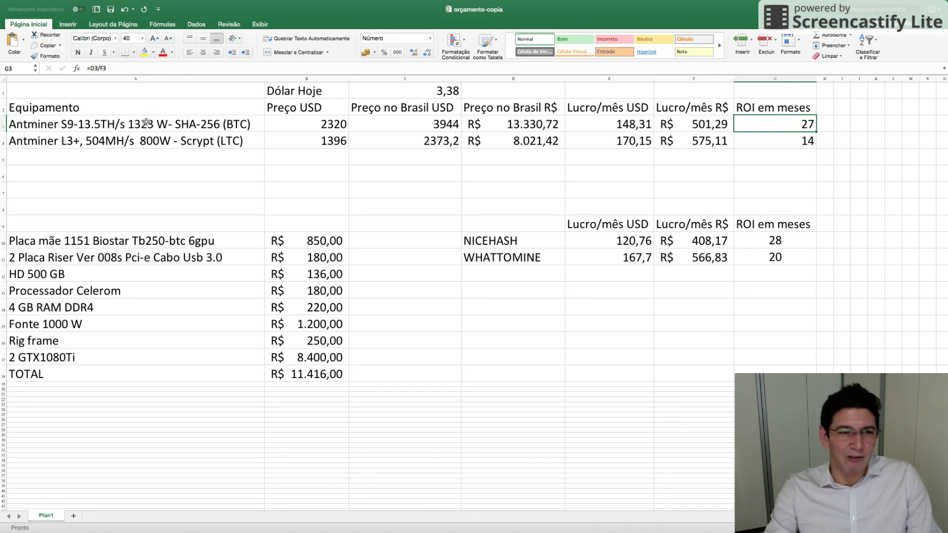
# Compare the Antminer S9 row with the Antminer L3+ row, focusing on the ROI in months.
pyautogui.moveTo(189, 126); pyautogui.dragTo(808, 128)
pyautogui.click(806, 141)
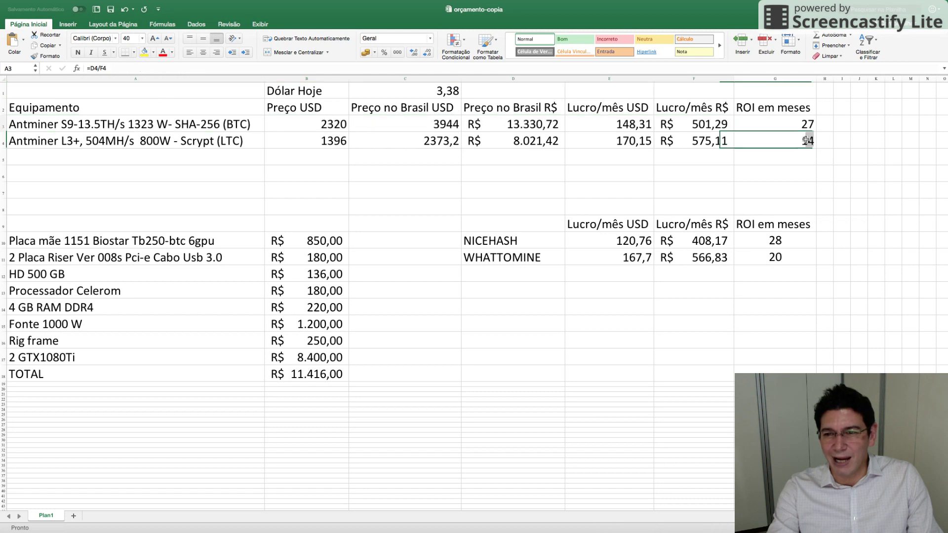
pyautogui.moveTo(117, 141); pyautogui.dragTo(759, 141)
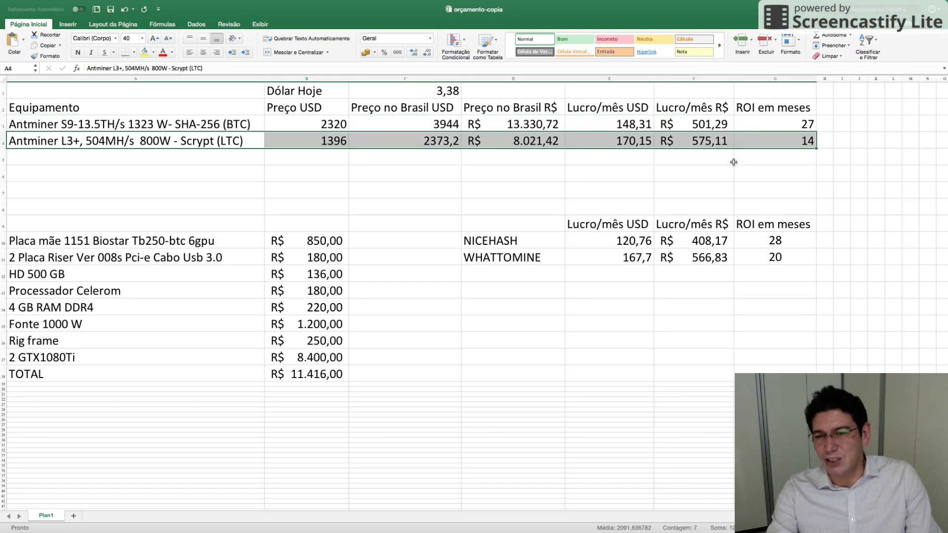
pyautogui.click(786, 143)
# Highlight the Antminer L3+ row from the equipment name through ROI em meses with a light green fill.
pyautogui.moveTo(112, 142); pyautogui.dragTo(793, 142)
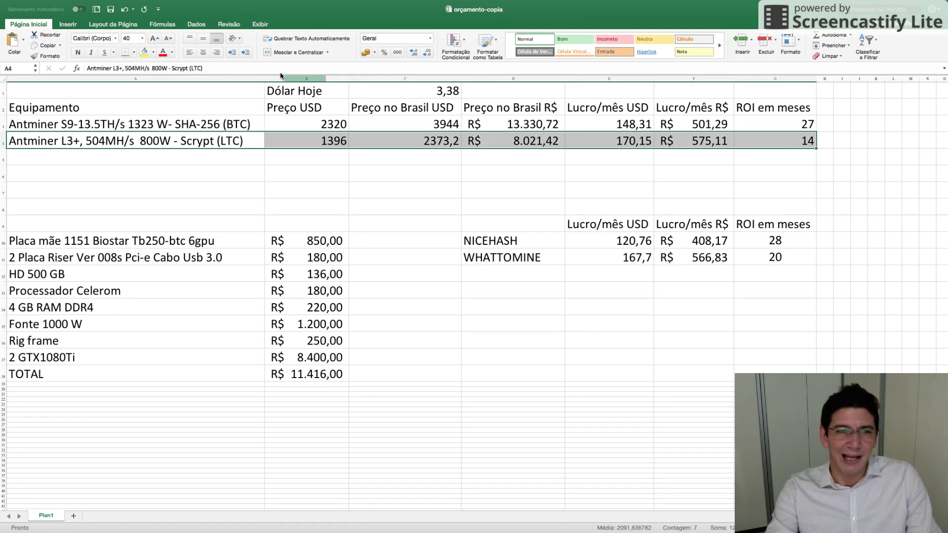
pyautogui.click(155, 54)
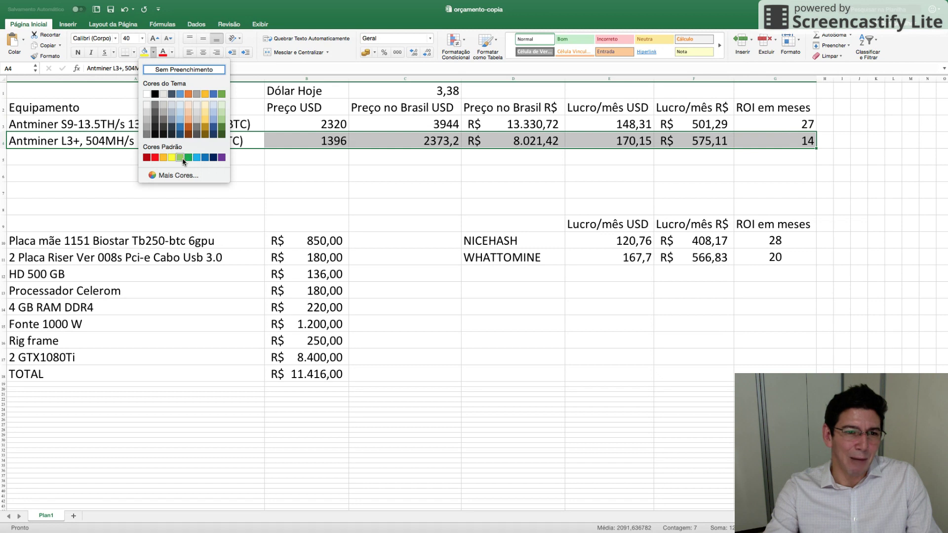
pyautogui.click(197, 167)
pyautogui.click(269, 192)
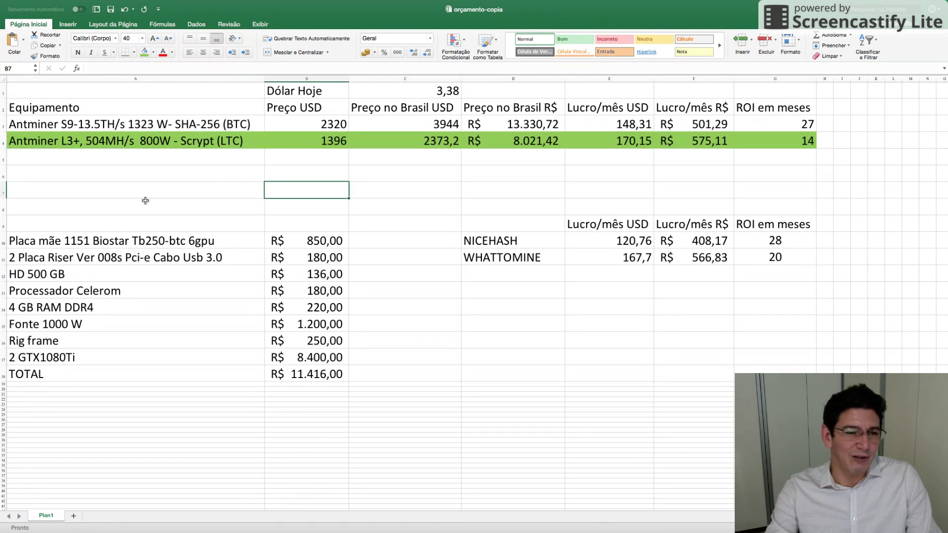
# Enter the heading "RIG" in cell A9 above the component list.
pyautogui.scroll(1, 222, 247)
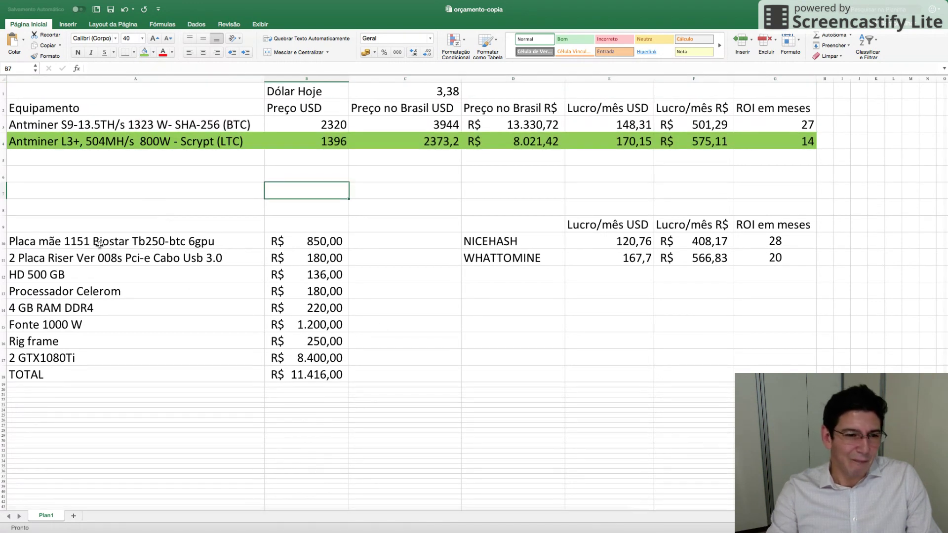
pyautogui.click(106, 229)
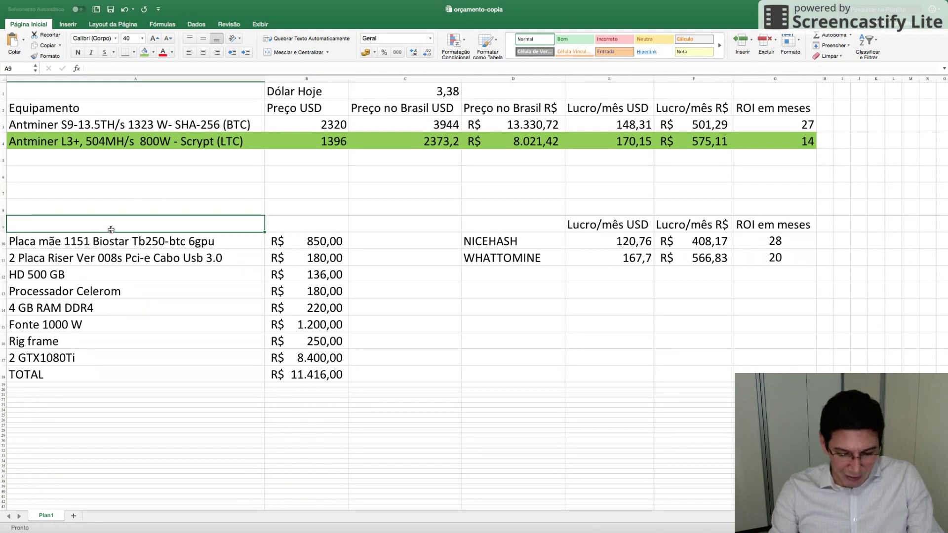
pyautogui.write('RIG')
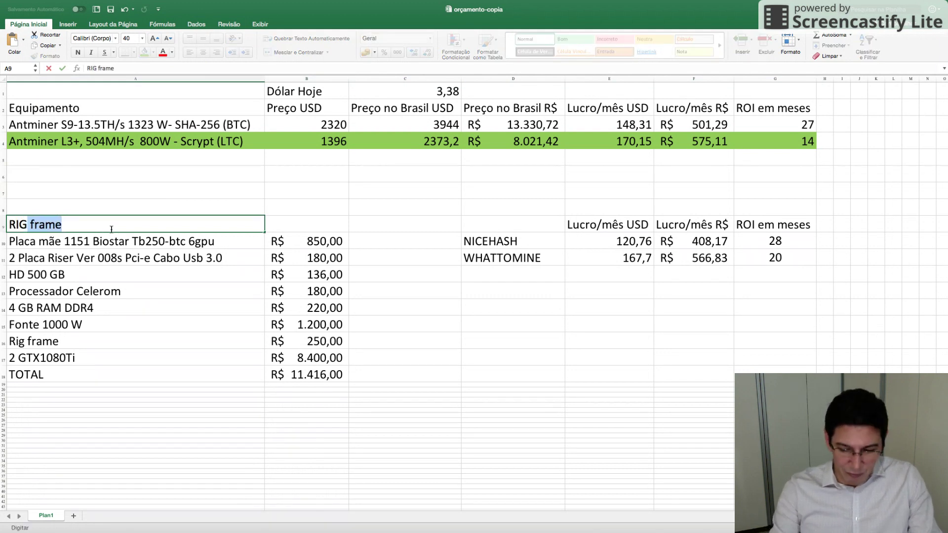
pyautogui.press('BackSpace')
pyautogui.click(238, 341)
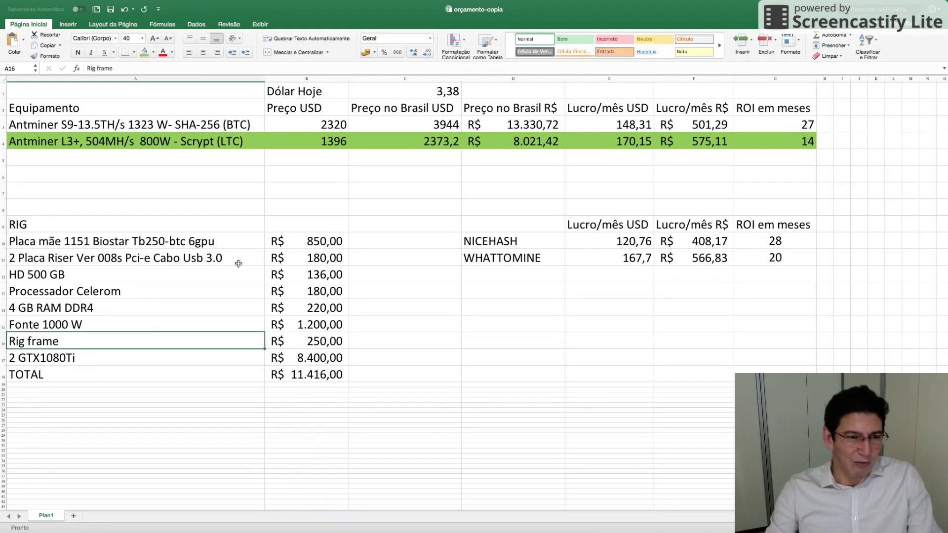
# Review the R$ prices of the rig components from the motherboard to the 2 GTX1080Ti cards, and the TOTAL.
pyautogui.click(297, 241)
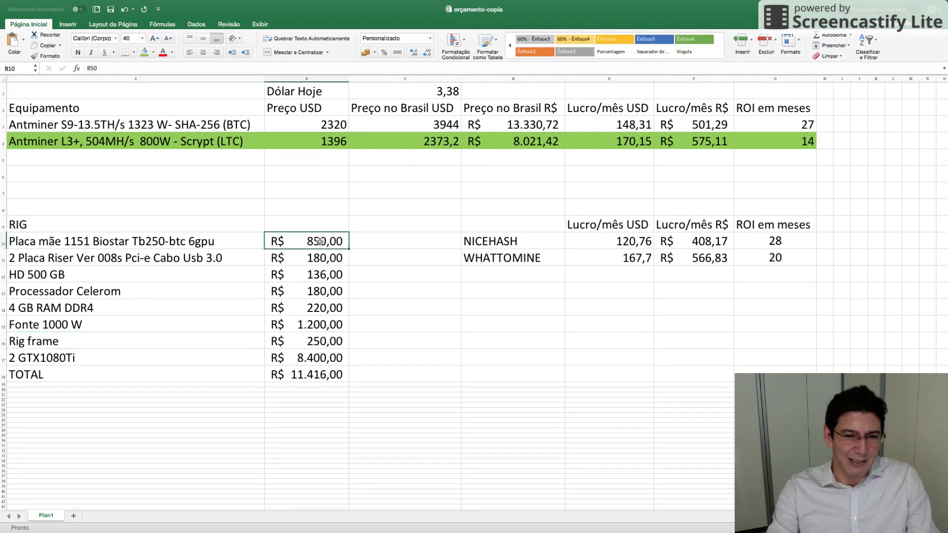
pyautogui.click(317, 258)
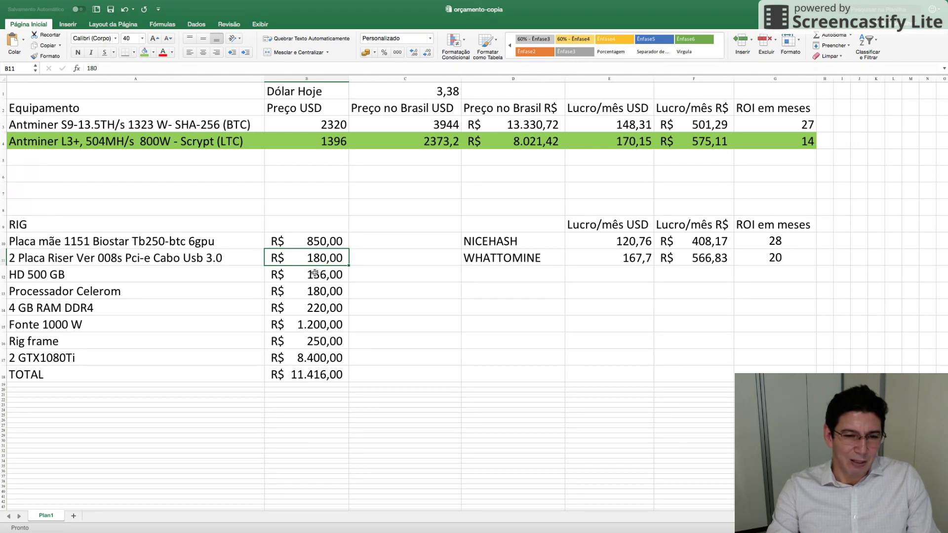
pyautogui.click(314, 277)
pyautogui.click(311, 293)
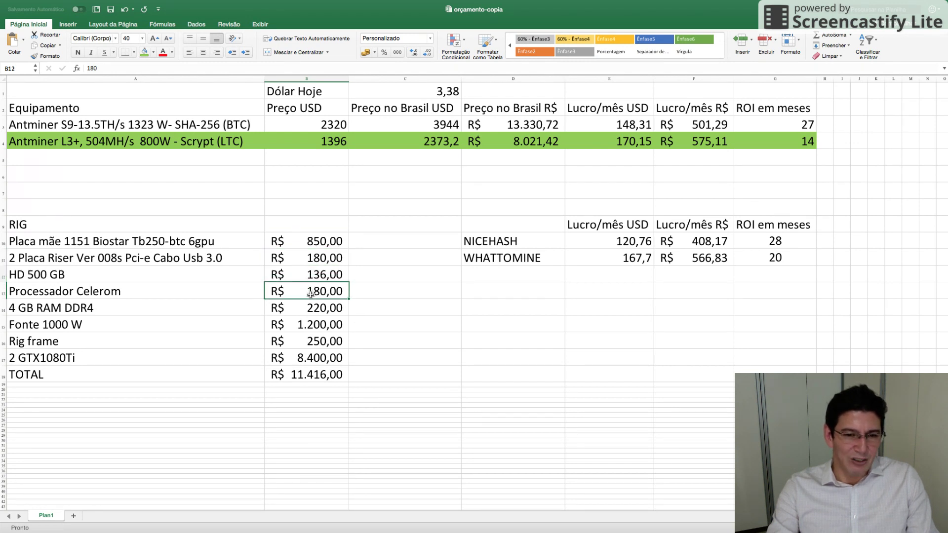
pyautogui.click(307, 327)
pyautogui.click(308, 342)
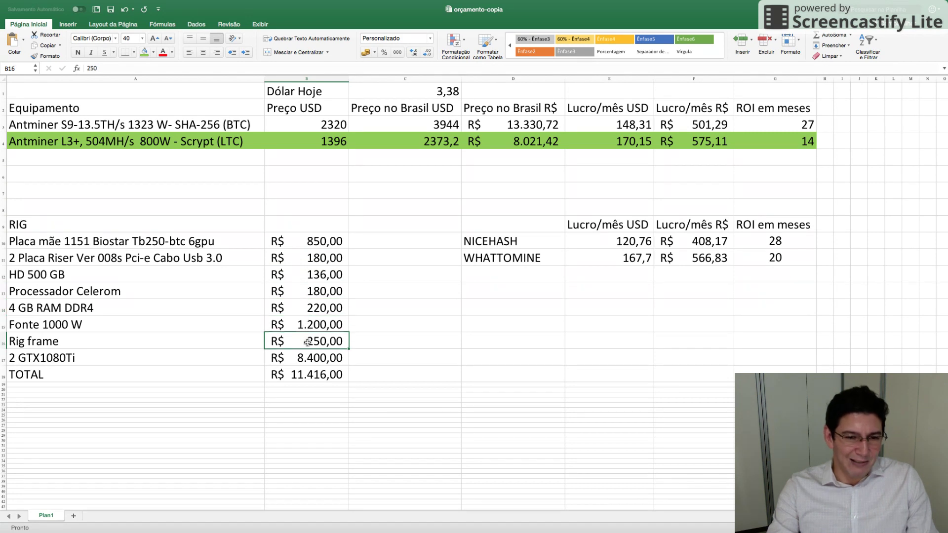
pyautogui.click(309, 359)
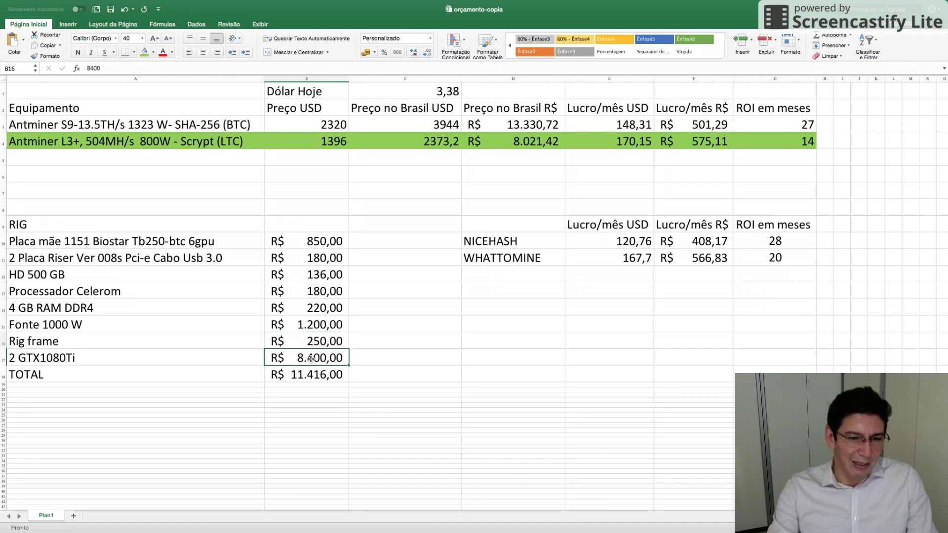
pyautogui.moveTo(38, 360); pyautogui.dragTo(270, 360)
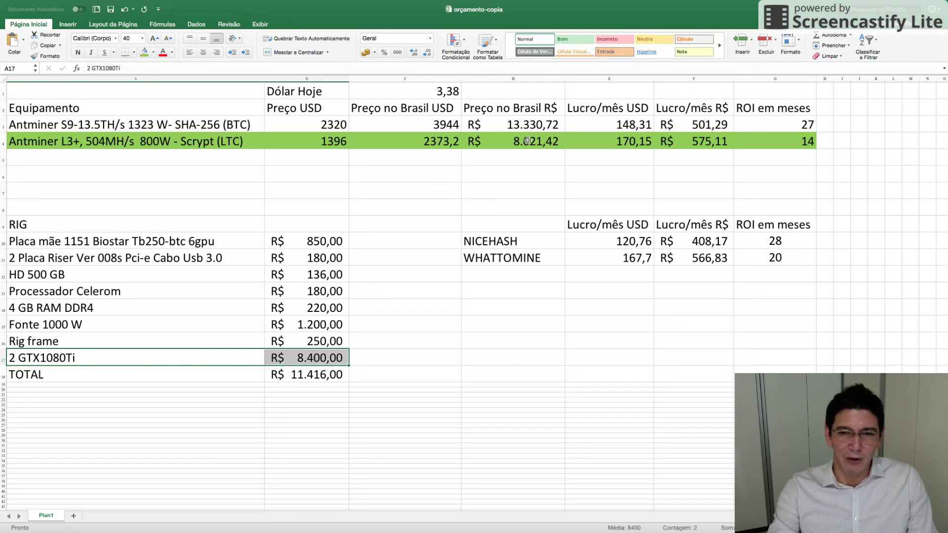
pyautogui.click(330, 373)
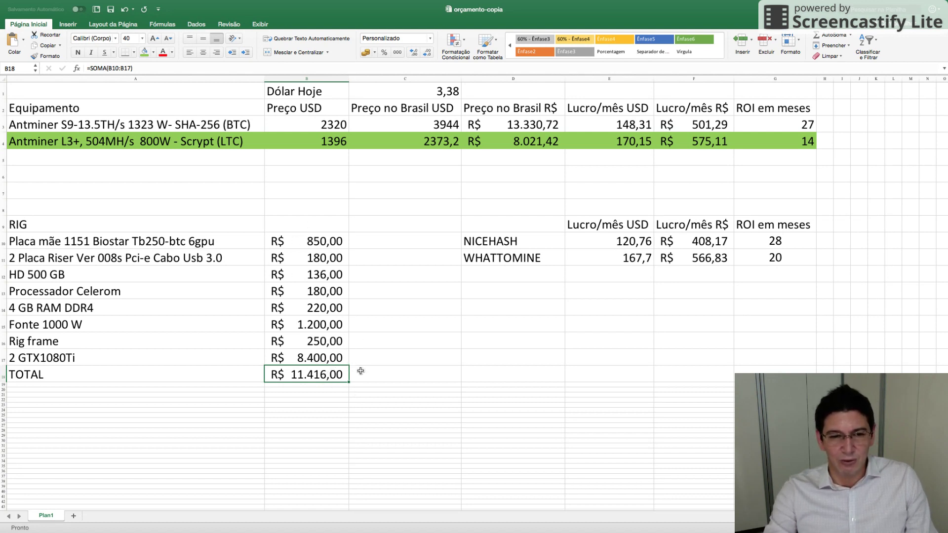
# Check the NVIDIA GTX 1080 Ti's monthly profit in NiceHash's profitability calculator in the browser, and compare it with the Excel workbook's NICEHASH USD figure.
pyautogui.click(539, 244)
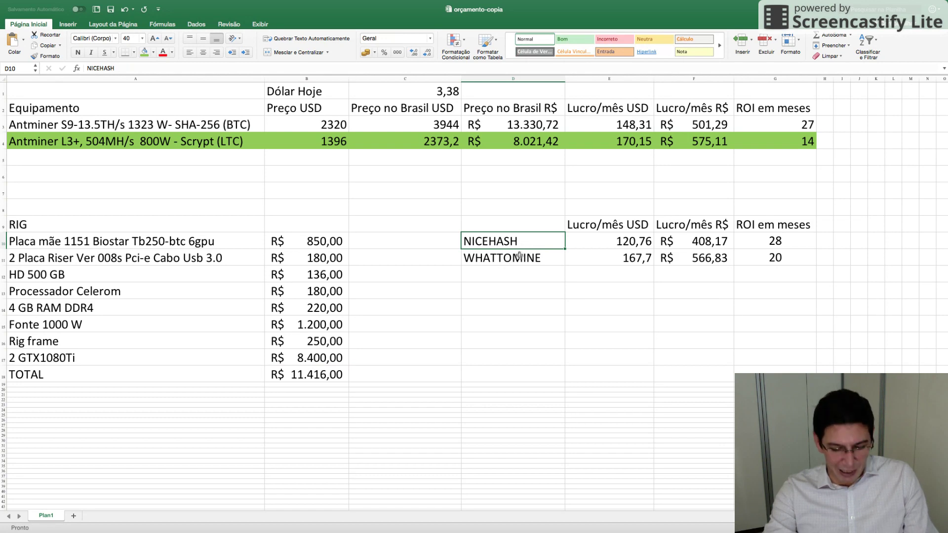
pyautogui.press('super+Tab')
pyautogui.click(301, 7)
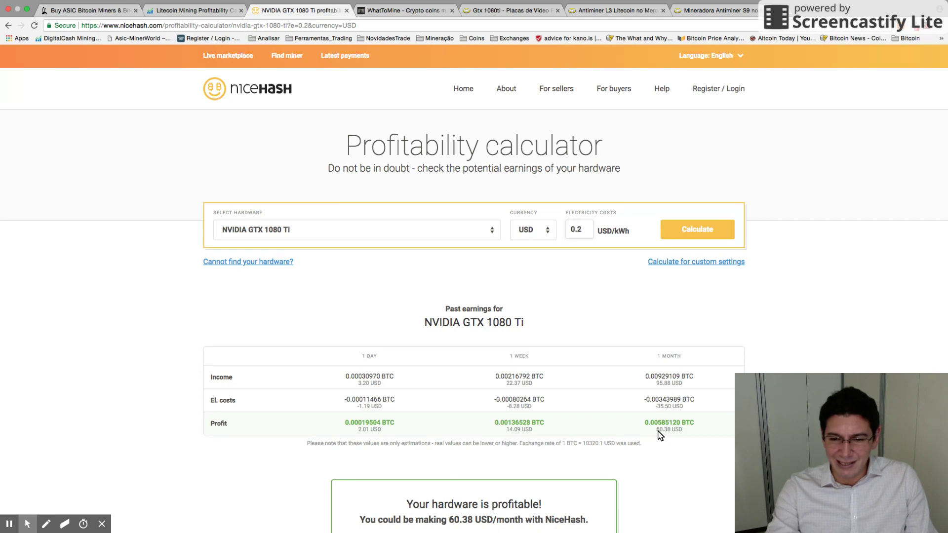
pyautogui.moveTo(656, 431); pyautogui.dragTo(668, 431)
pyautogui.press('super+Tab')
pyautogui.click(613, 242)
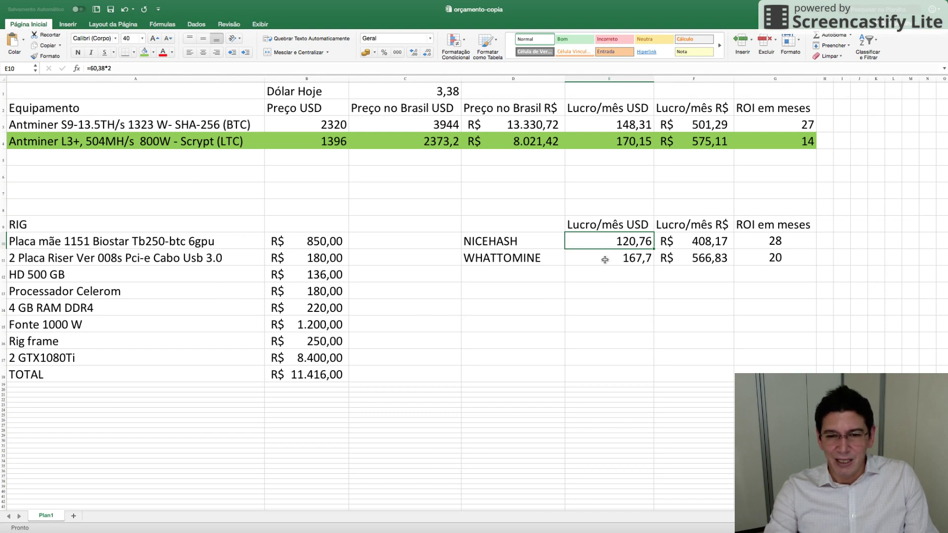
# Check WhatToMine's settings and most profitable coin for two 1080Ti cards in the browser, and compare with the Excel workbook's WHATTOMINE USD figure.
pyautogui.press('super+Tab')
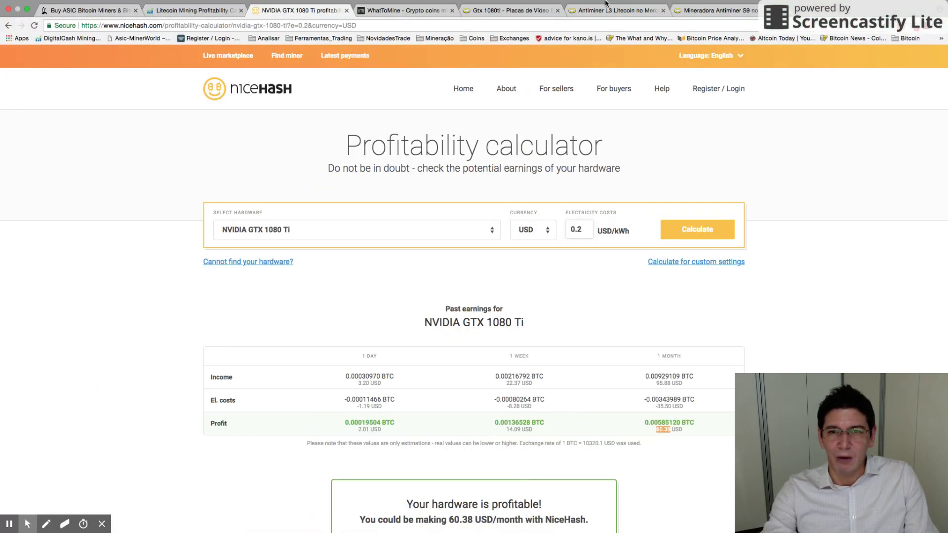
pyautogui.click(388, 11)
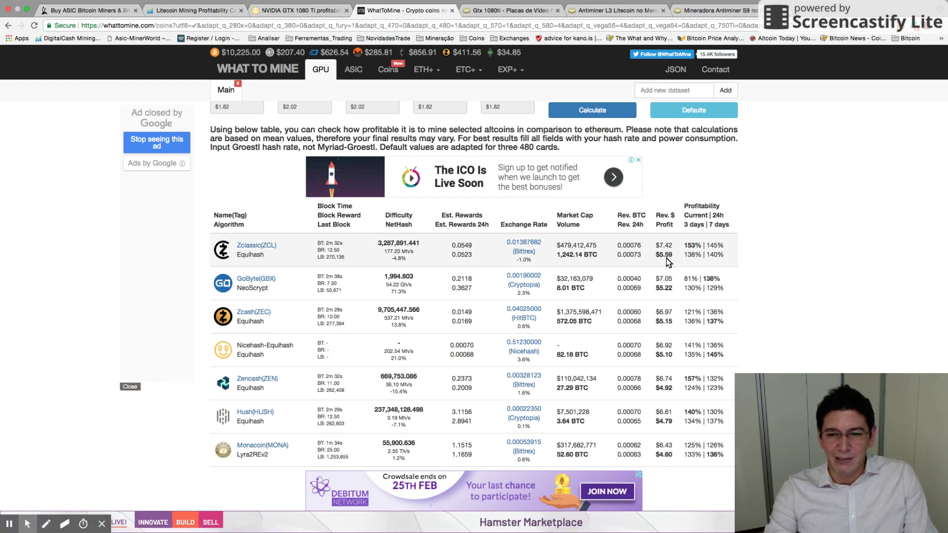
pyautogui.scroll(-2, 667, 262)
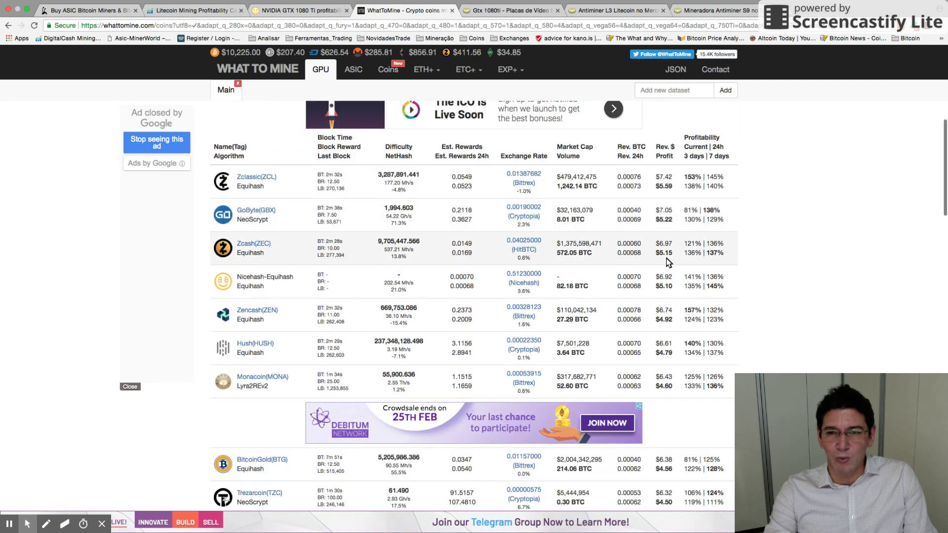
pyautogui.scroll(6, 666, 256)
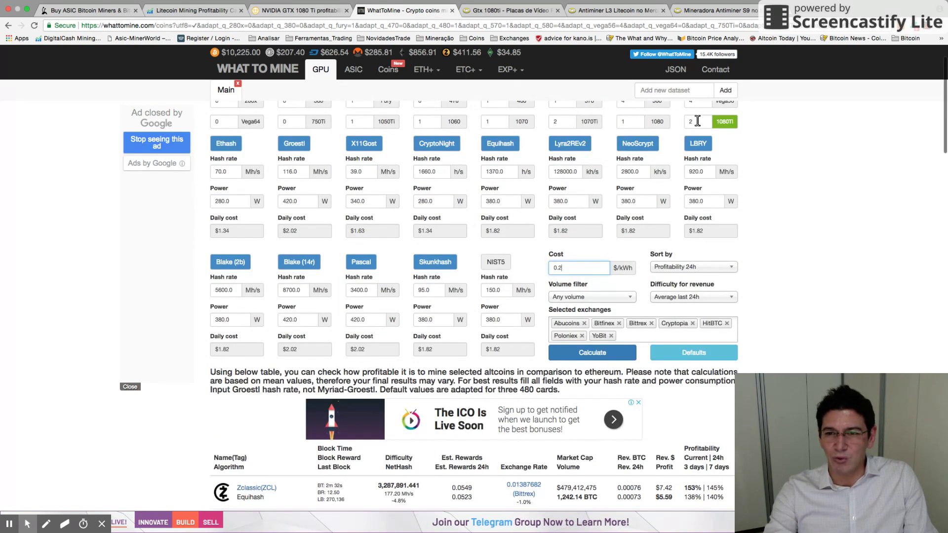
pyautogui.scroll(-1, 693, 277)
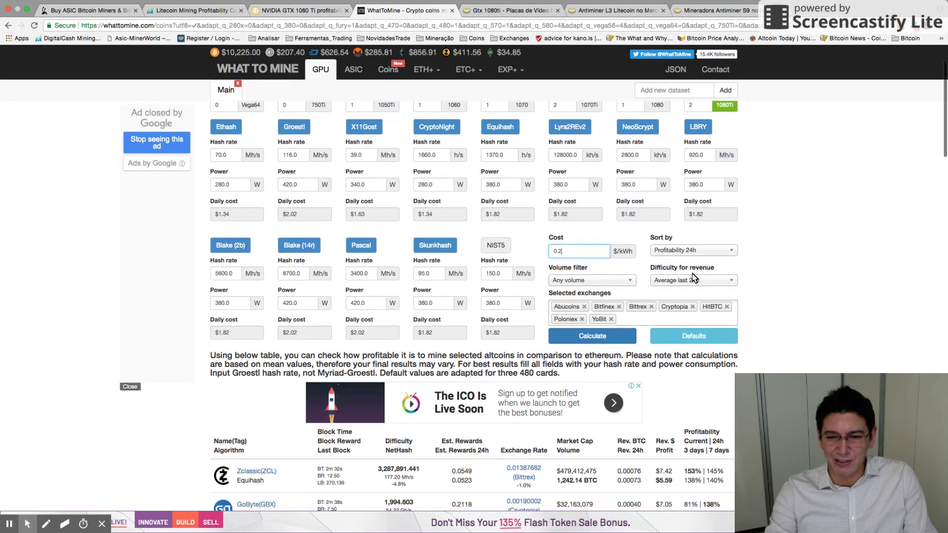
pyautogui.scroll(-3, 689, 289)
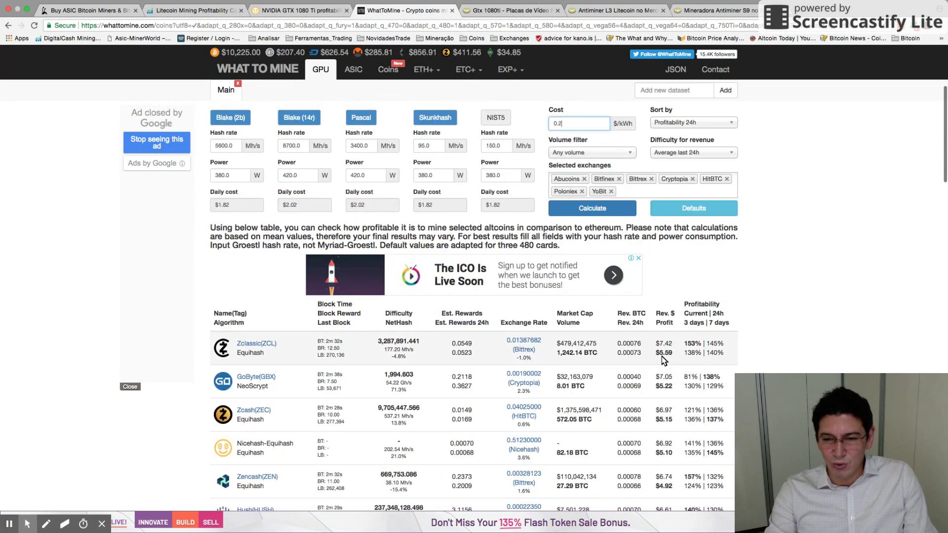
pyautogui.hotkey('ctrl', 'Right')
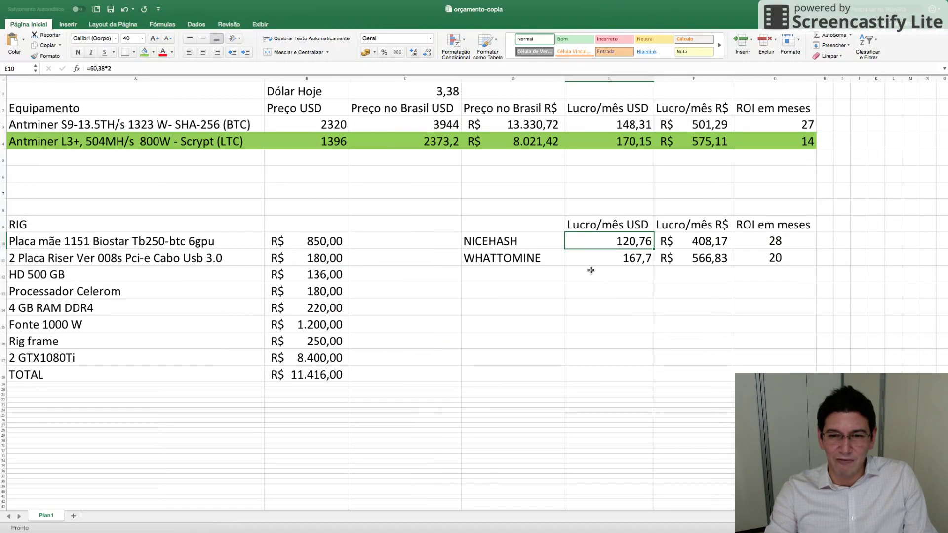
pyautogui.click(595, 259)
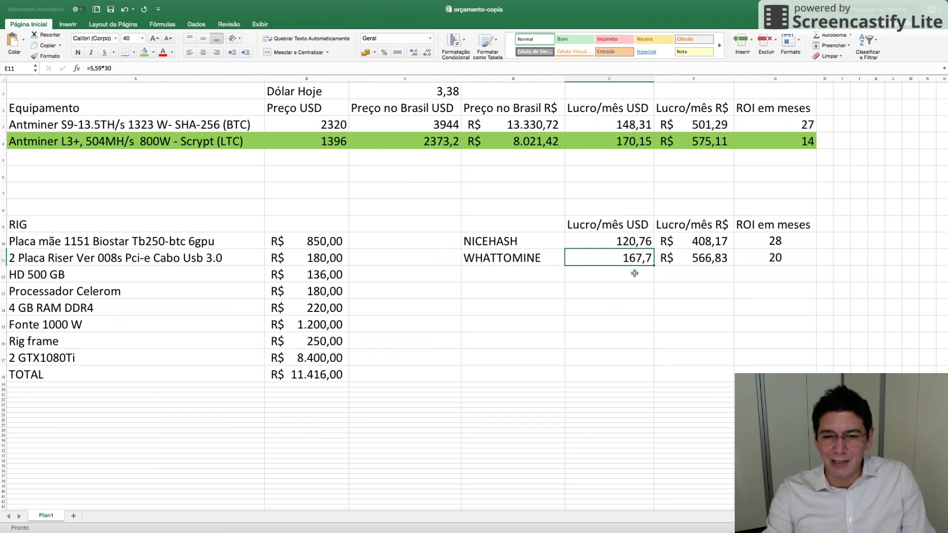
pyautogui.click(509, 256)
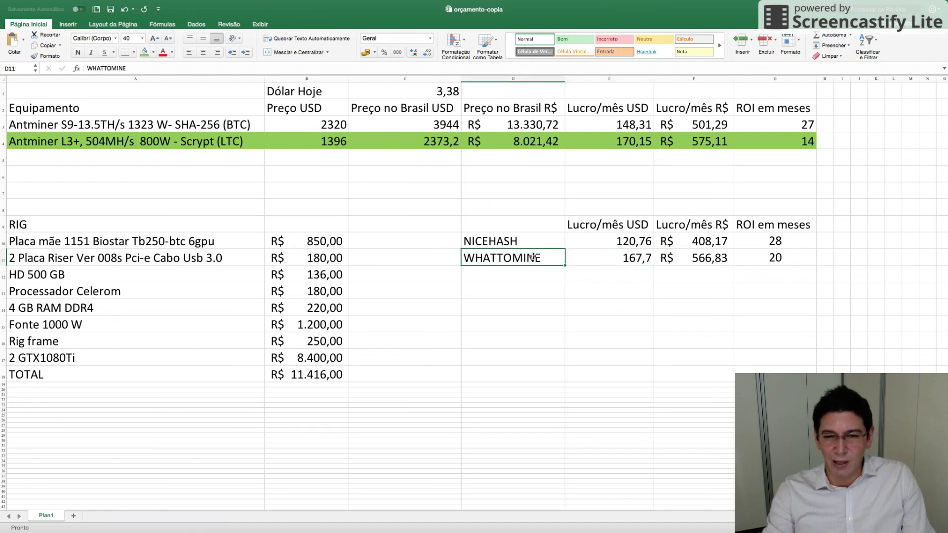
# Compare the rig's monthly R$ profit and ROI in months for NICEHASH and WHATTOMINE, and examine the cost of the 2 GTX1080Ti cards.
pyautogui.click(692, 244)
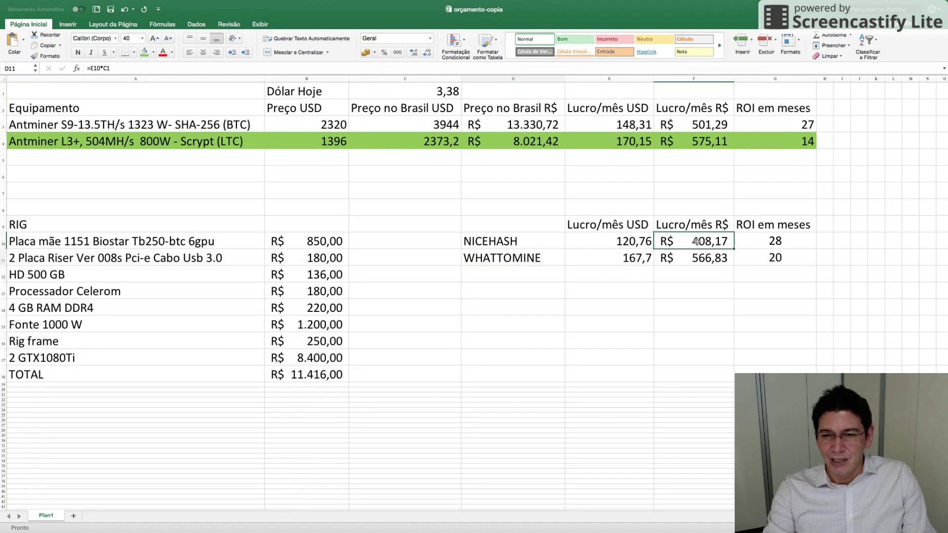
pyautogui.click(531, 247)
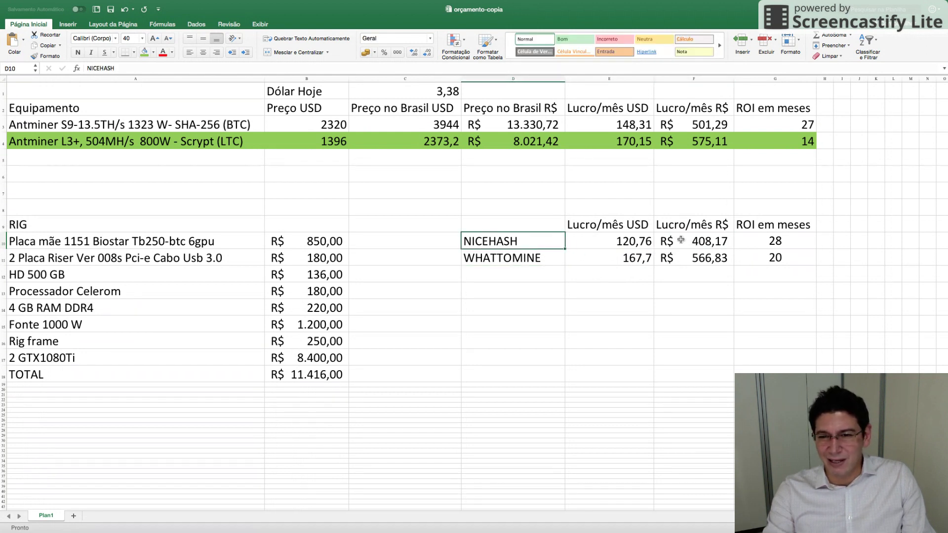
pyautogui.click(700, 241)
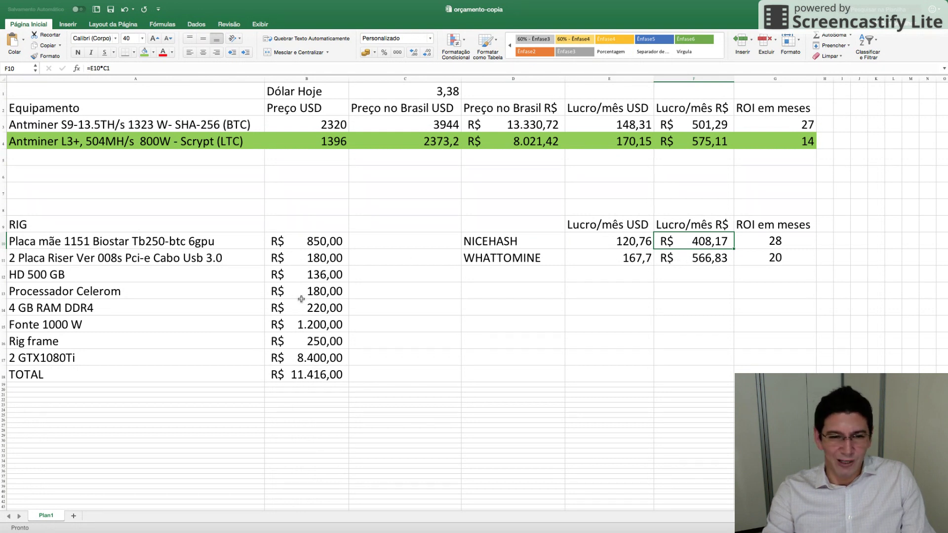
pyautogui.click(685, 257)
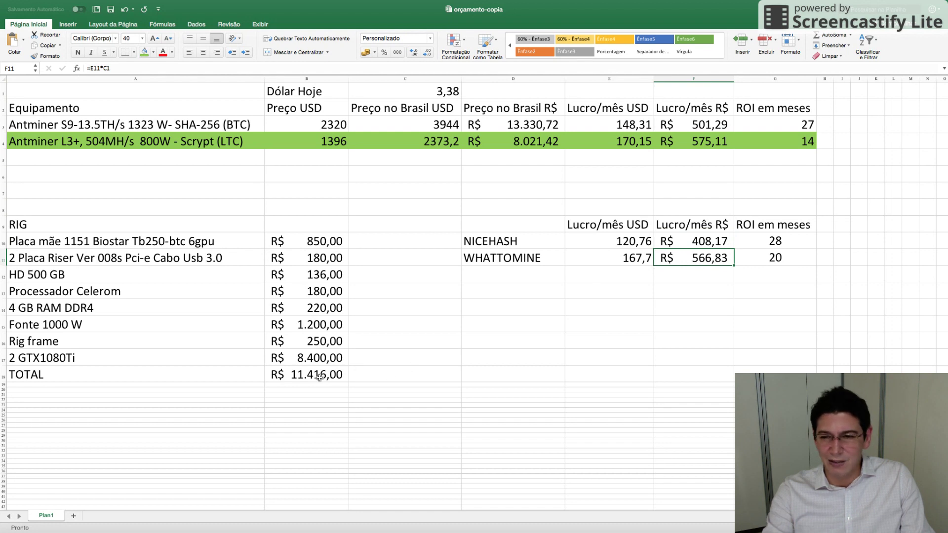
pyautogui.click(787, 246)
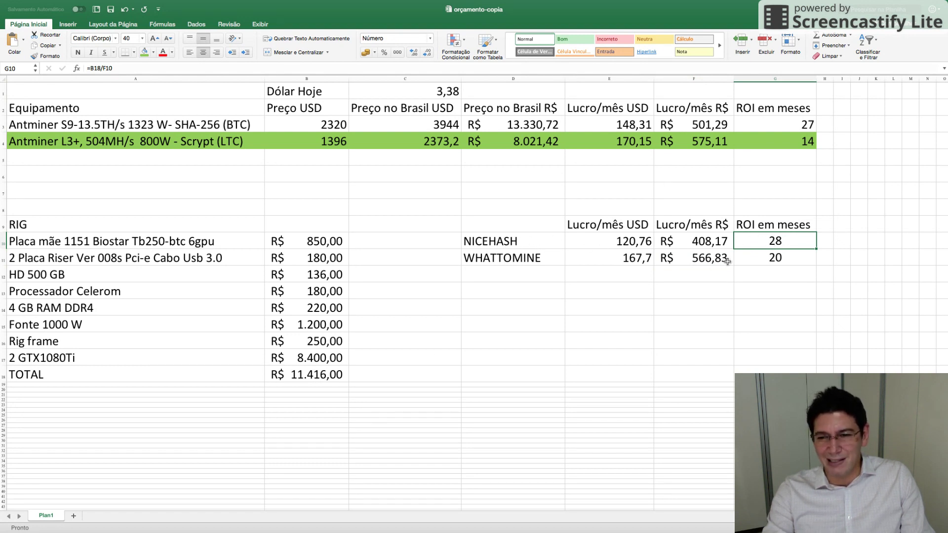
pyautogui.click(762, 258)
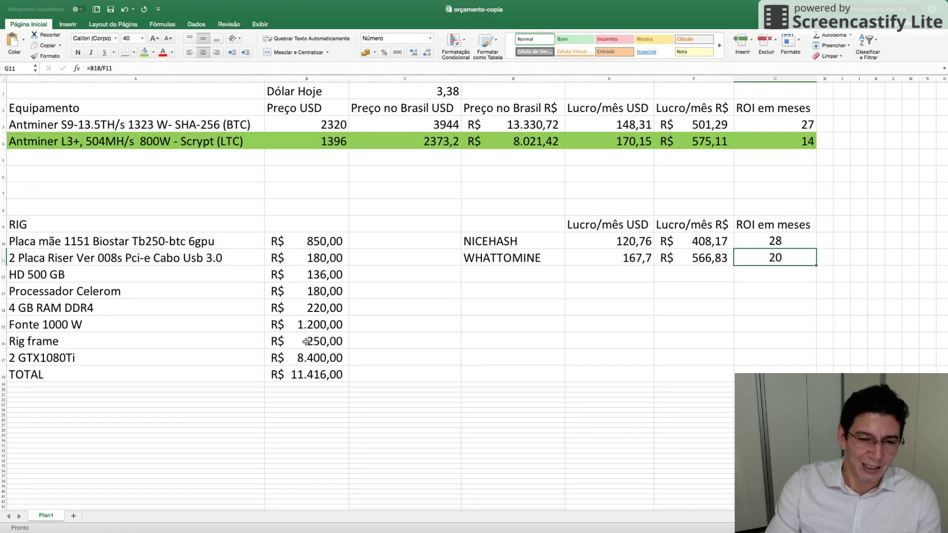
pyautogui.click(108, 360)
pyautogui.moveTo(108, 360); pyautogui.dragTo(275, 356)
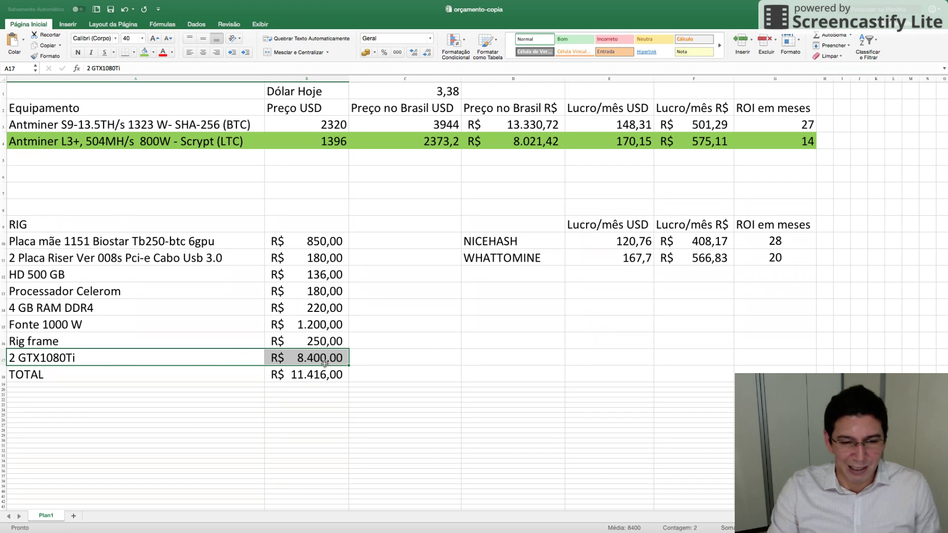
# Compare the combined prices of the components from motherboard to rig frame with the 2 GTX1080Ti cards' cost, and check the NICEHASH ROI.
pyautogui.moveTo(315, 239); pyautogui.dragTo(328, 340)
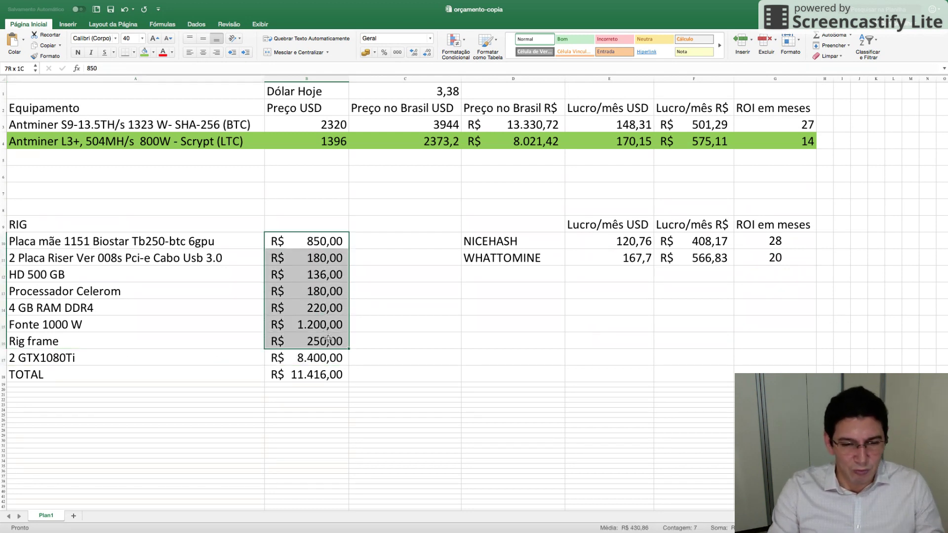
pyautogui.click(309, 360)
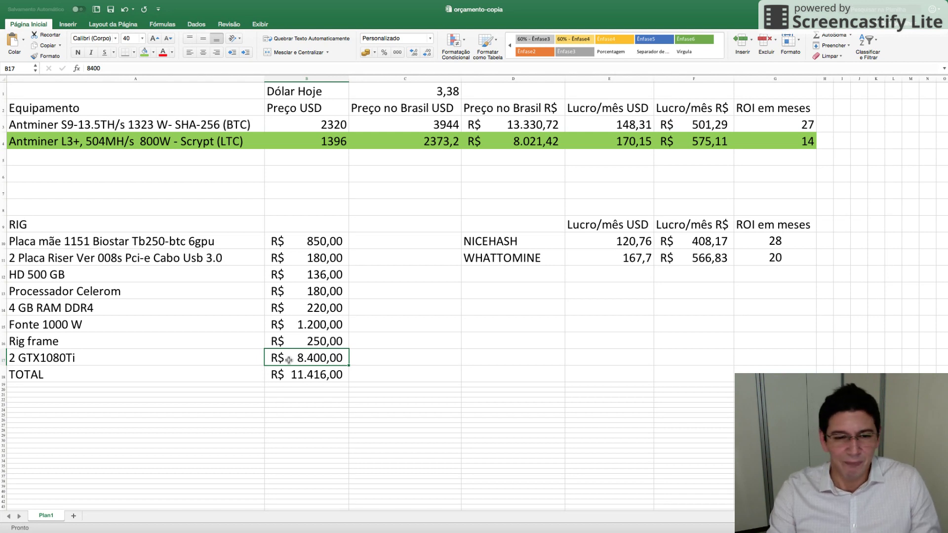
pyautogui.click(769, 237)
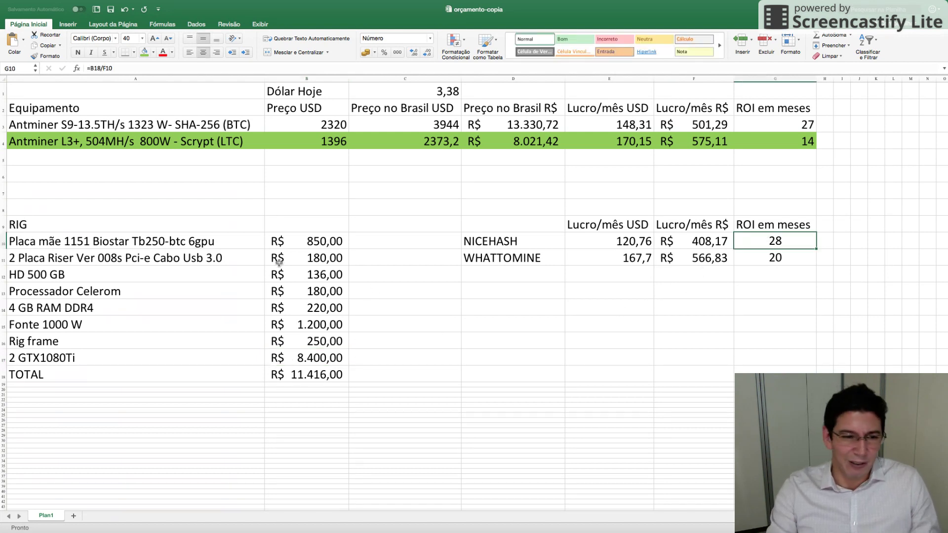
pyautogui.moveTo(290, 241); pyautogui.dragTo(295, 341)
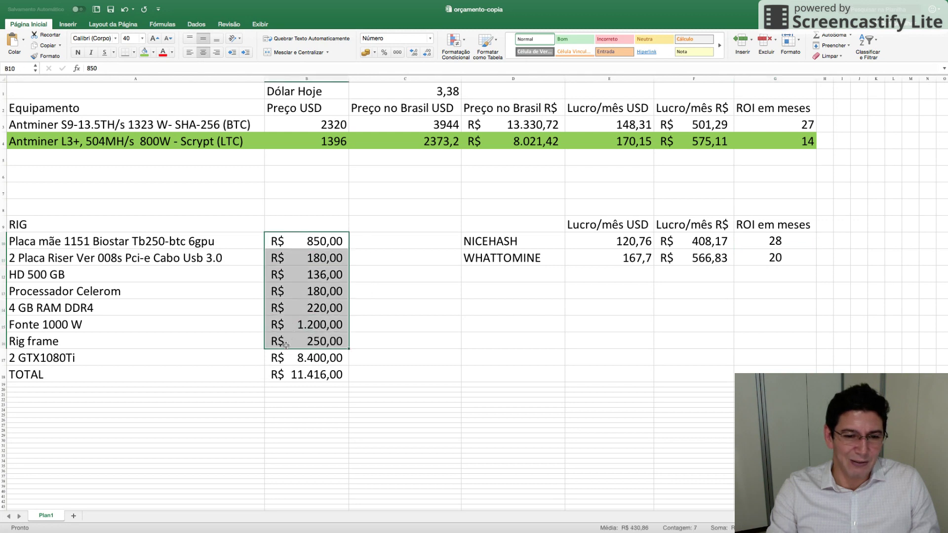
pyautogui.click(99, 357)
pyautogui.moveTo(301, 242); pyautogui.dragTo(311, 340)
pyautogui.moveTo(108, 358); pyautogui.dragTo(309, 358)
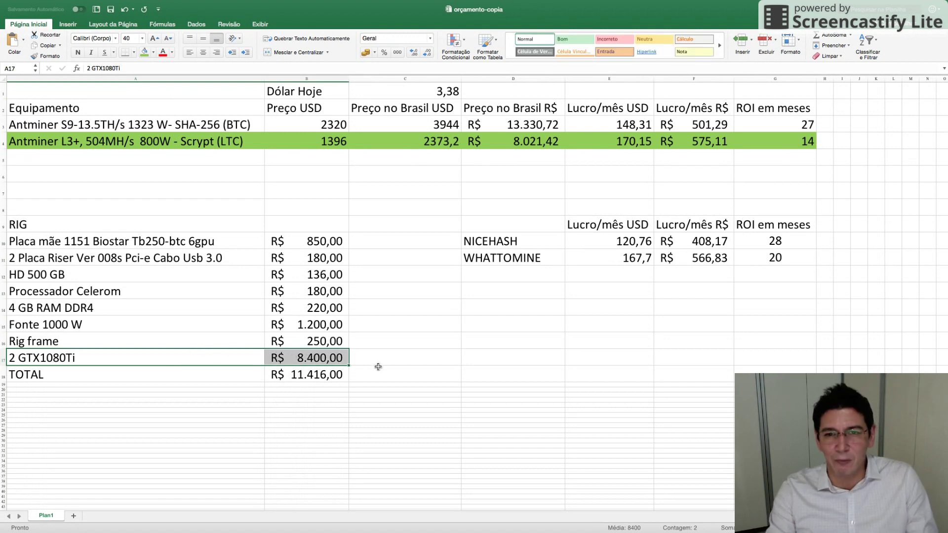
pyautogui.click(443, 347)
# Compare the Antminer L3+ and S9 rows, including price, monthly profit and ROI, with the rig's TOTAL and profitability figures.
pyautogui.click(793, 147)
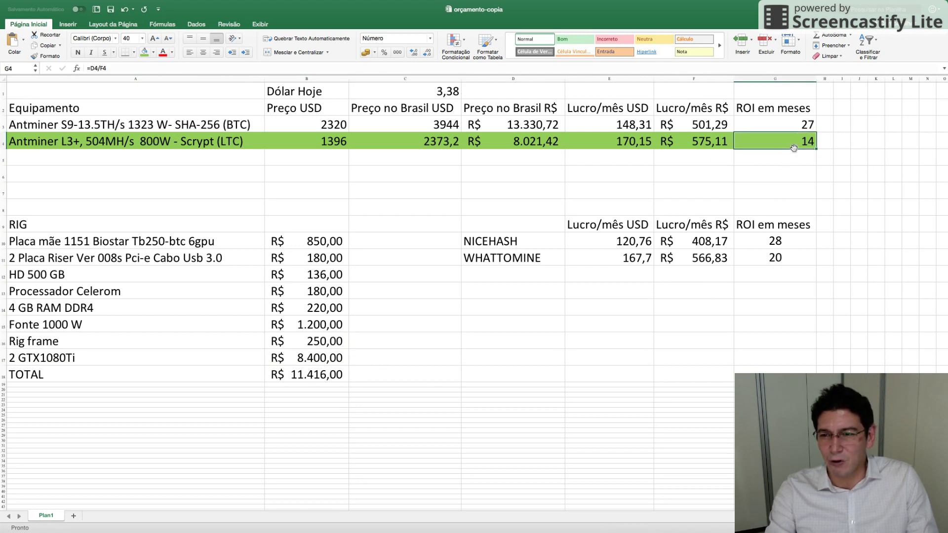
pyautogui.moveTo(48, 141); pyautogui.dragTo(776, 145)
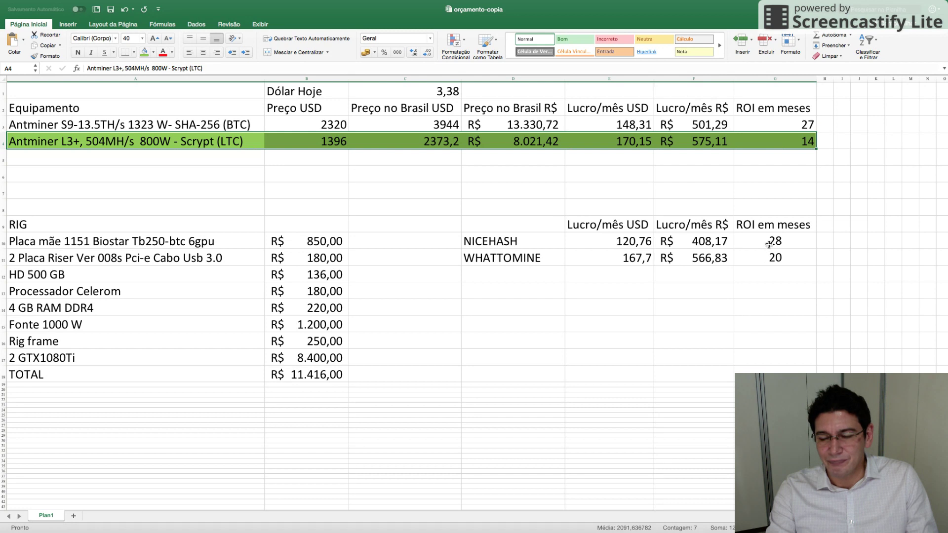
pyautogui.click(599, 127)
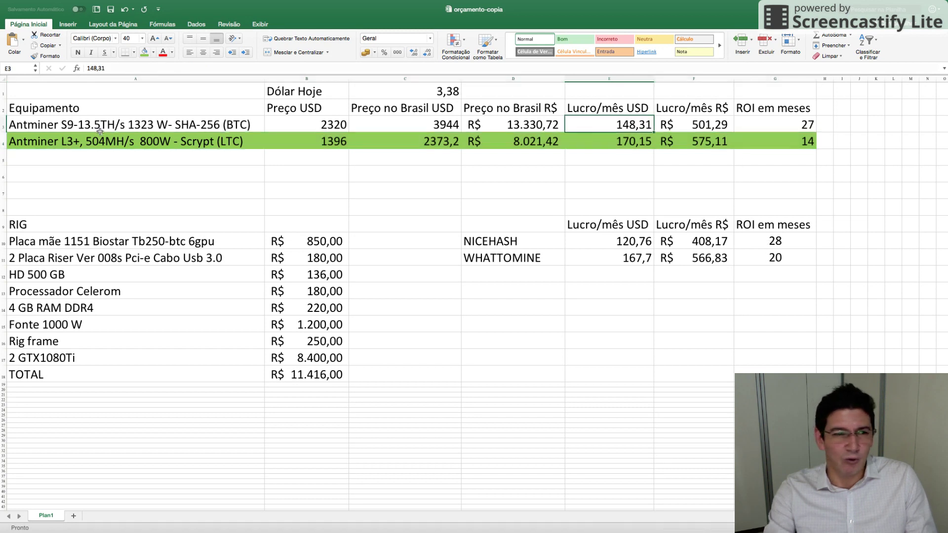
pyautogui.moveTo(99, 131); pyautogui.dragTo(750, 136)
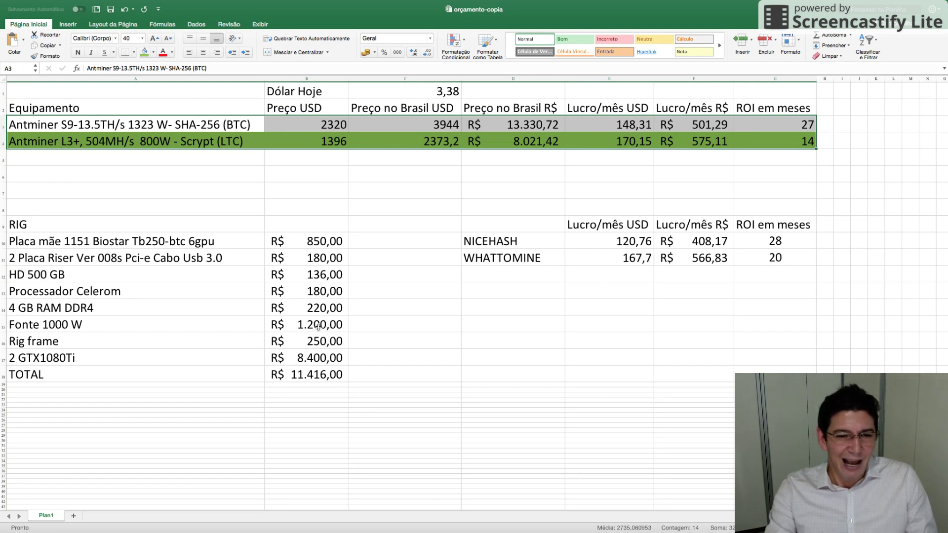
pyautogui.click(308, 375)
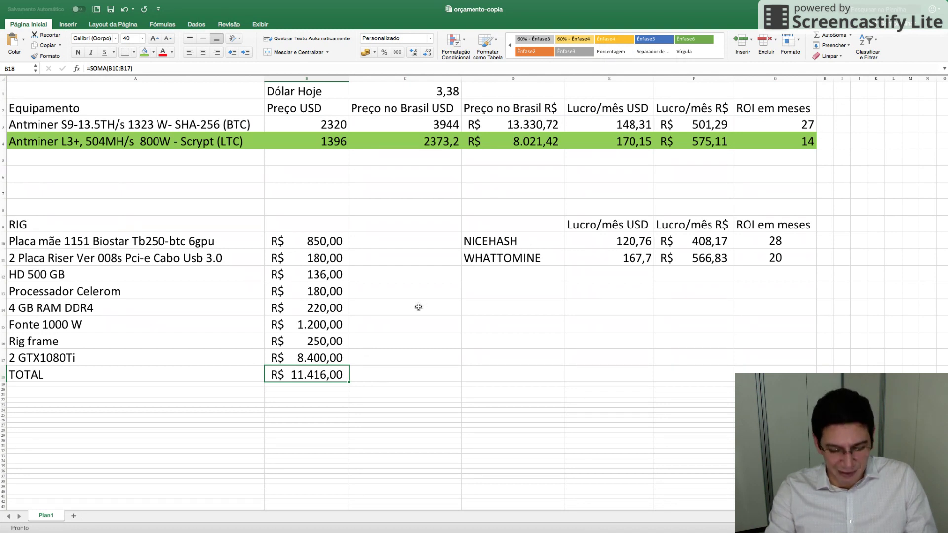
pyautogui.moveTo(75, 218); pyautogui.dragTo(750, 360)
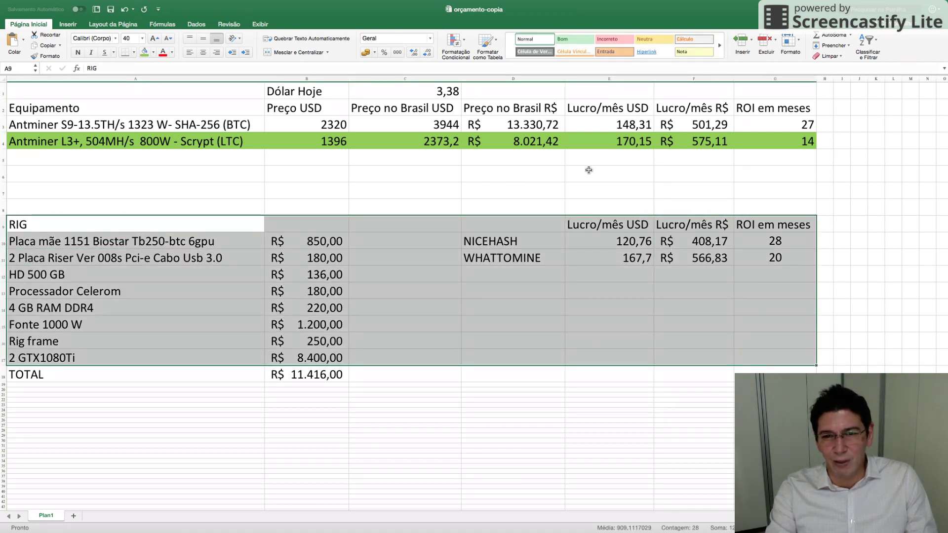
pyautogui.moveTo(70, 115); pyautogui.dragTo(752, 134)
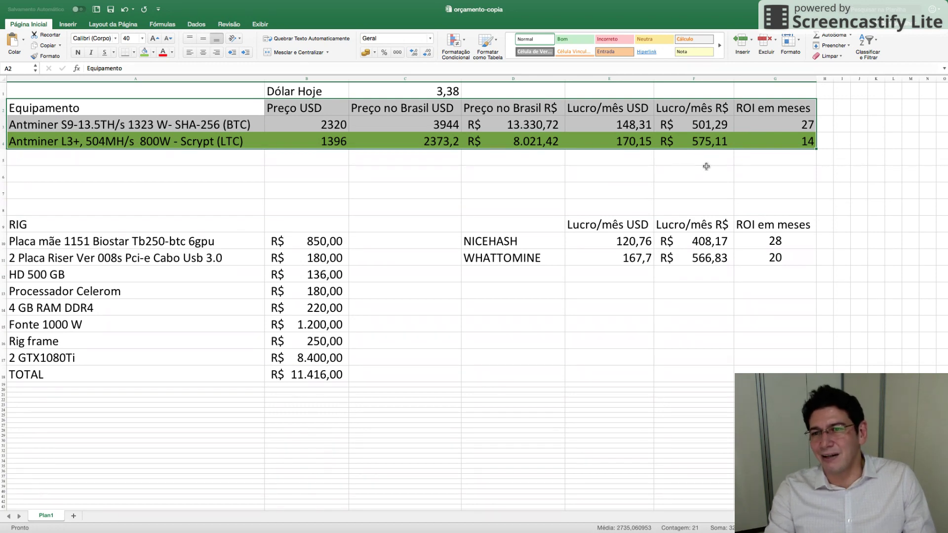
# Check Mercado Livre's listed prices for the GTX 1080 Ti, Antminer L3+ and Antminer S9 in the browser.
pyautogui.press('super+Tab')
pyautogui.click(514, 10)
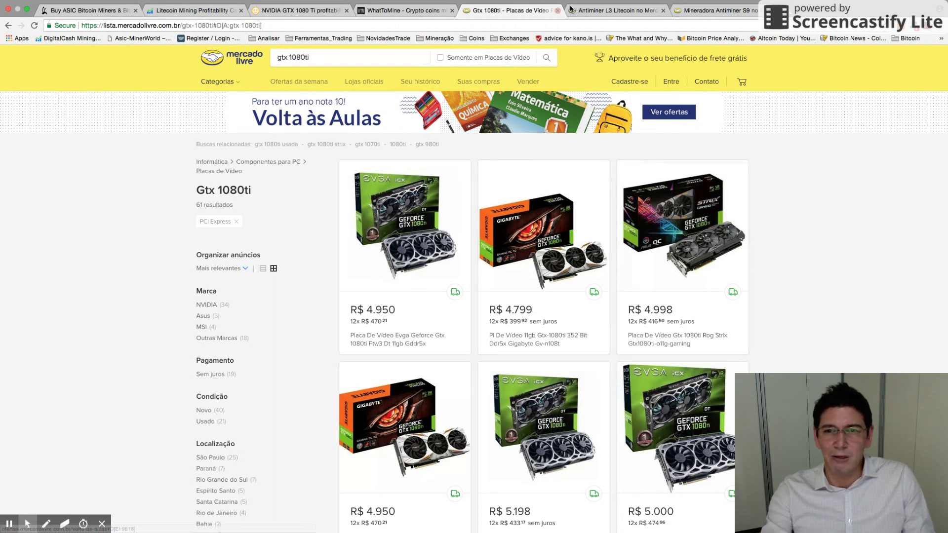
pyautogui.click(606, 11)
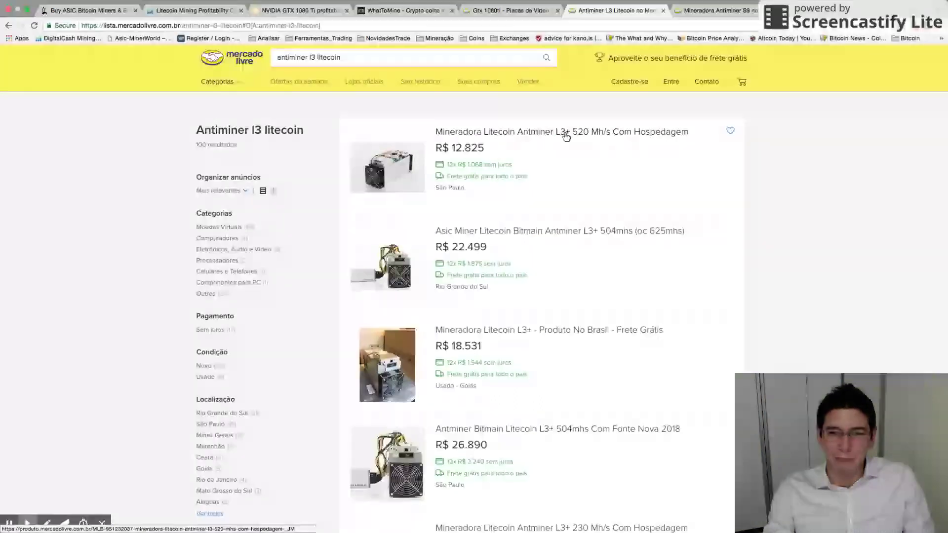
pyautogui.hotkey('ctrl', 'Right')
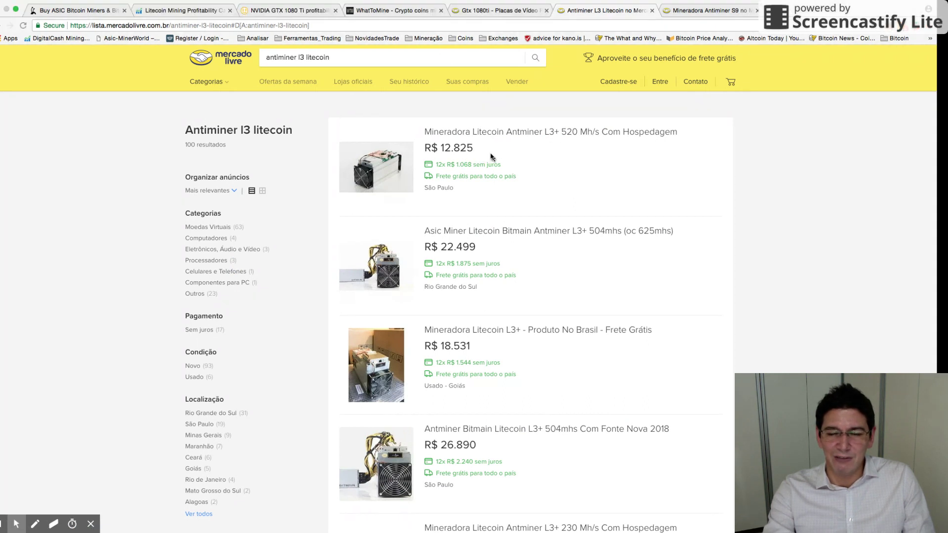
pyautogui.click(519, 145)
pyautogui.moveTo(519, 144)
pyautogui.mouseDown()
pyautogui.moveTo(540, 147)
pyautogui.moveTo(530, 141)
pyautogui.mouseUp()
pyautogui.hotkey('ctrl', 'Left')
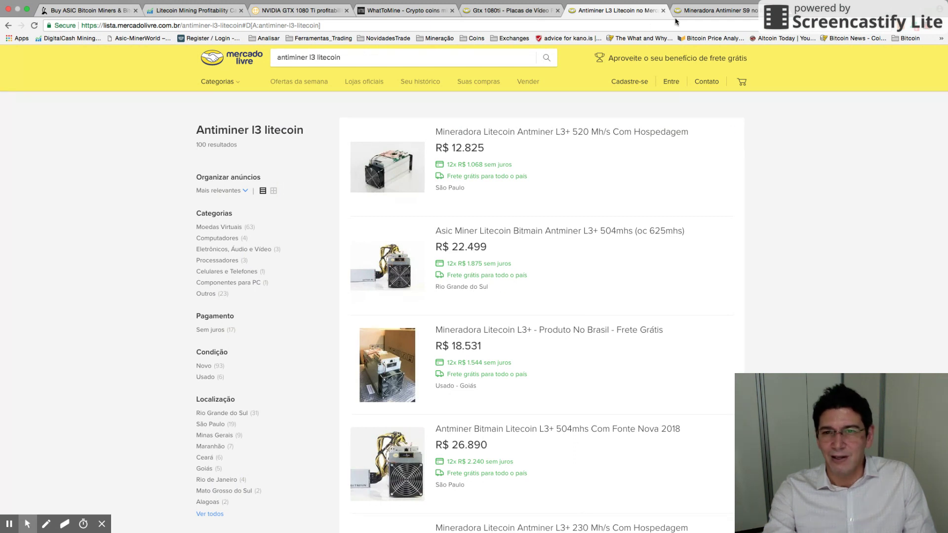
pyautogui.hotkey('ctrl', 'Tab')
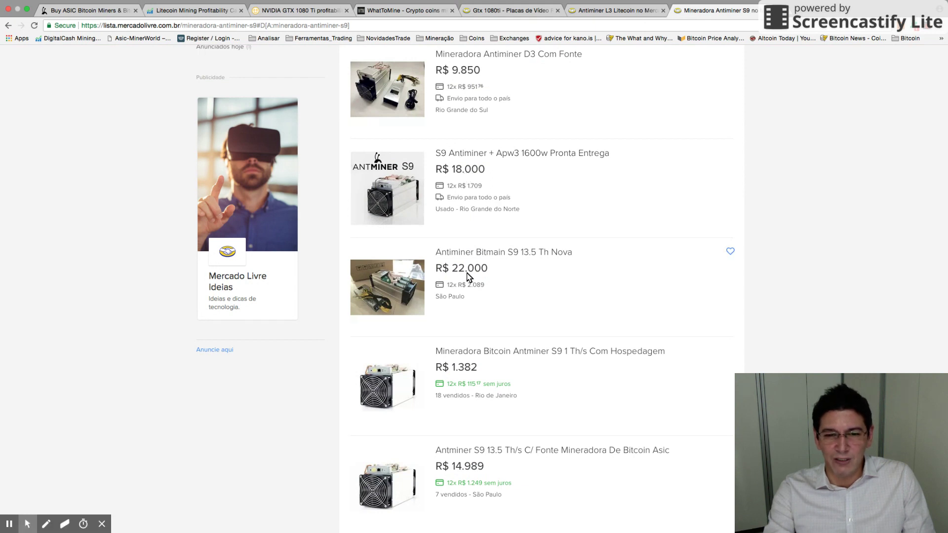
# Check the Antminer S9's Brazil prices in USD and R$ in the Excel workbook, and compare them with Bitmain's shop prices in the browser.
pyautogui.hotkey('ctrl', 'Right')
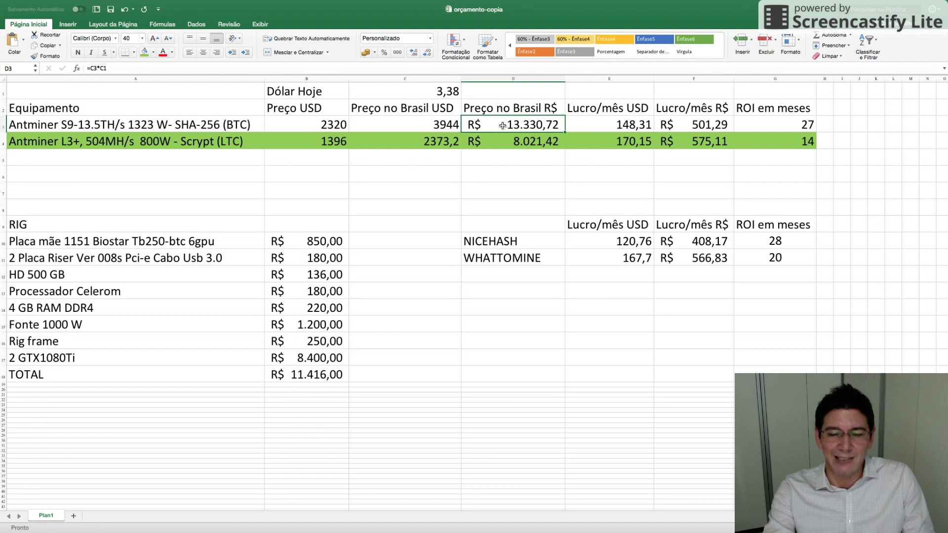
pyautogui.click(440, 125)
pyautogui.click(489, 126)
pyautogui.moveTo(491, 139); pyautogui.dragTo(491, 139)
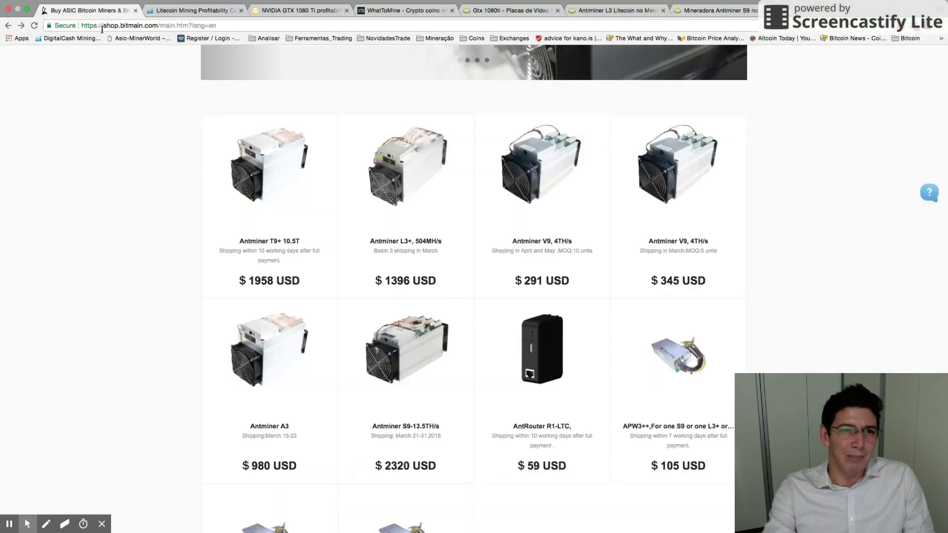
pyautogui.click(82, 11)
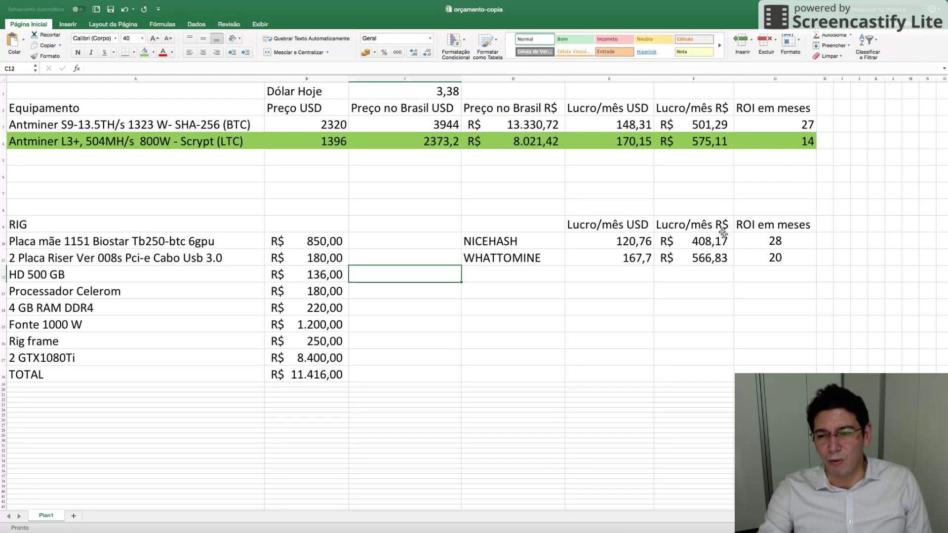
# Compare the rig's WHATTOMINE ROI with the Antminer L3+ ROI in the Excel workbook, and return to Bitmain's shop in the browser.
pyautogui.click(785, 259)
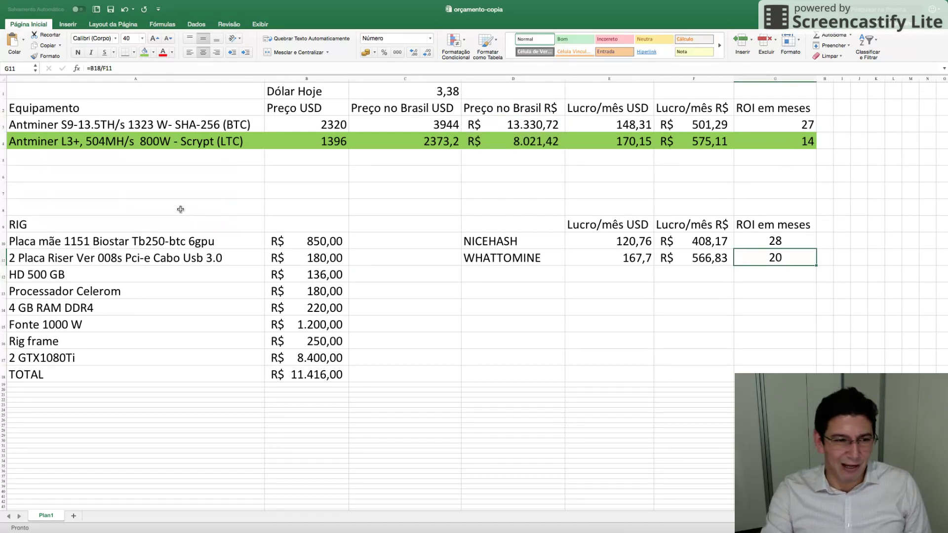
pyautogui.click(121, 224)
pyautogui.moveTo(121, 224); pyautogui.dragTo(770, 377)
pyautogui.click(778, 143)
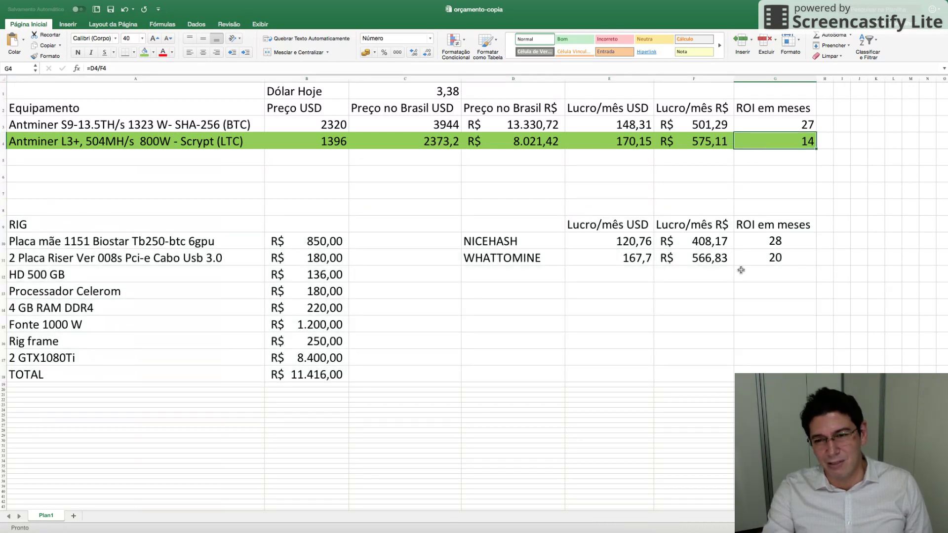
pyautogui.press('super+Tab')
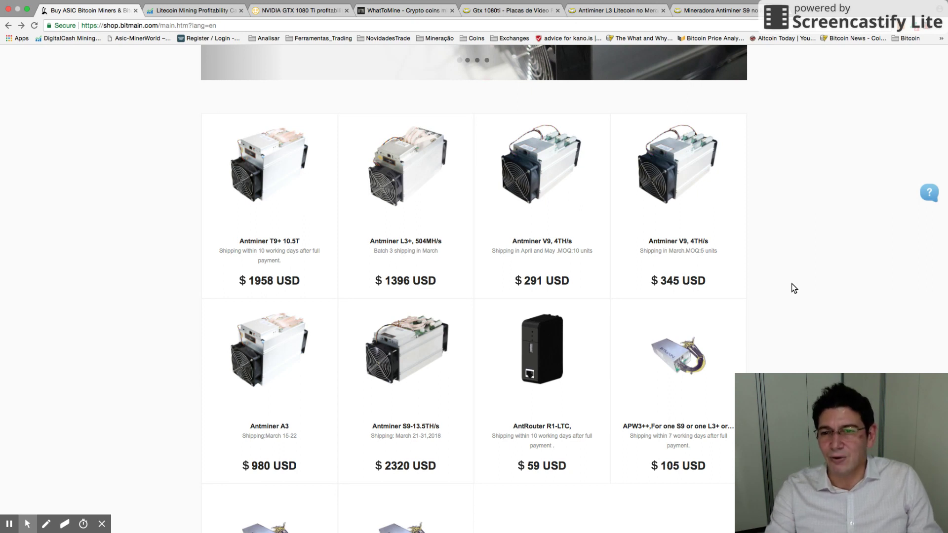
pyautogui.moveTo(579, 481)
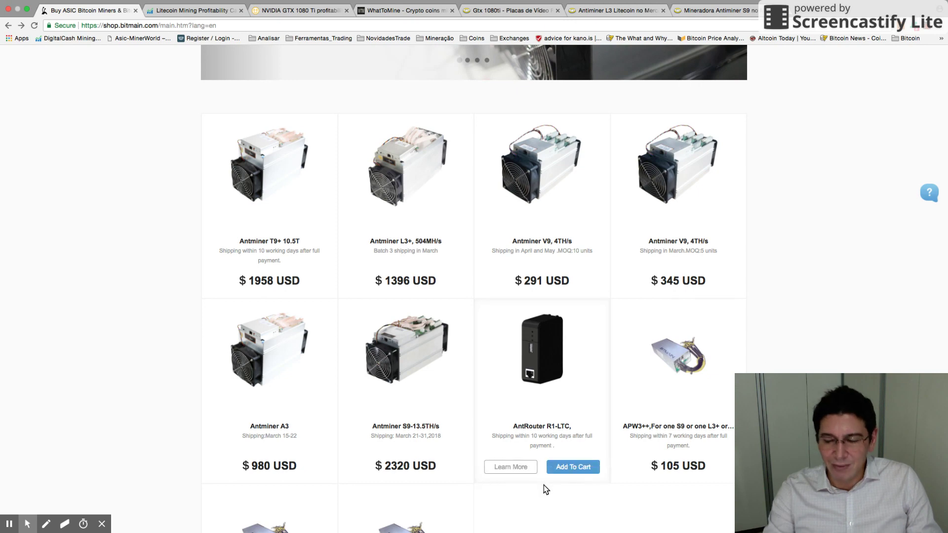